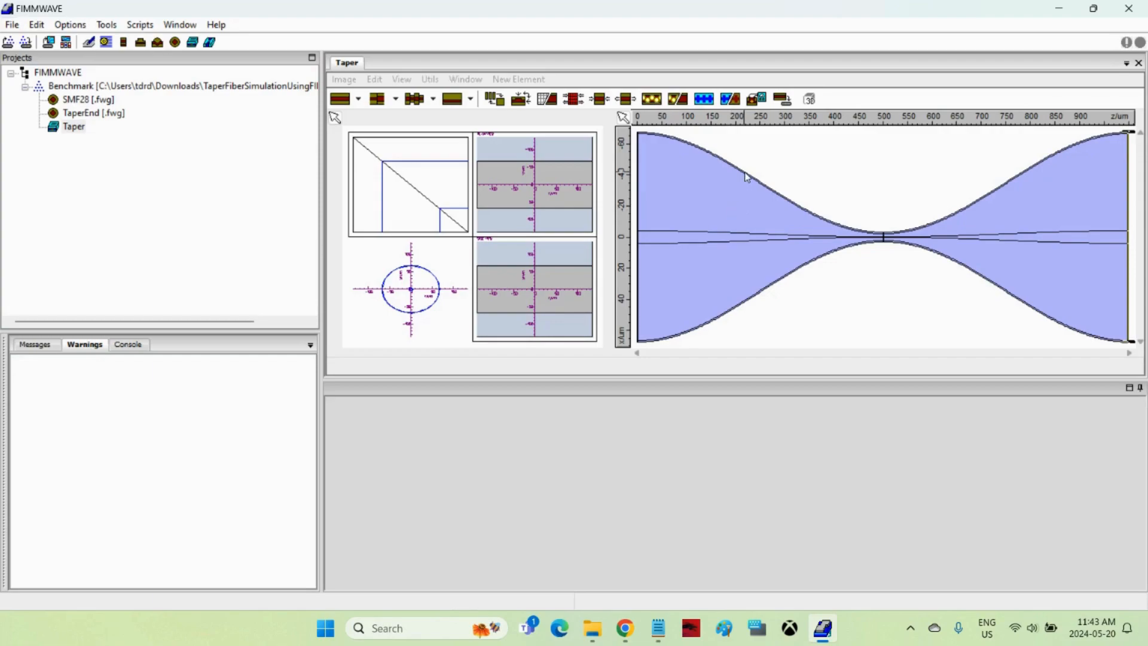
Inspect the Taper device's elements in symbolic view, select the first taper section, and return to the real view.
left_click(496, 102)
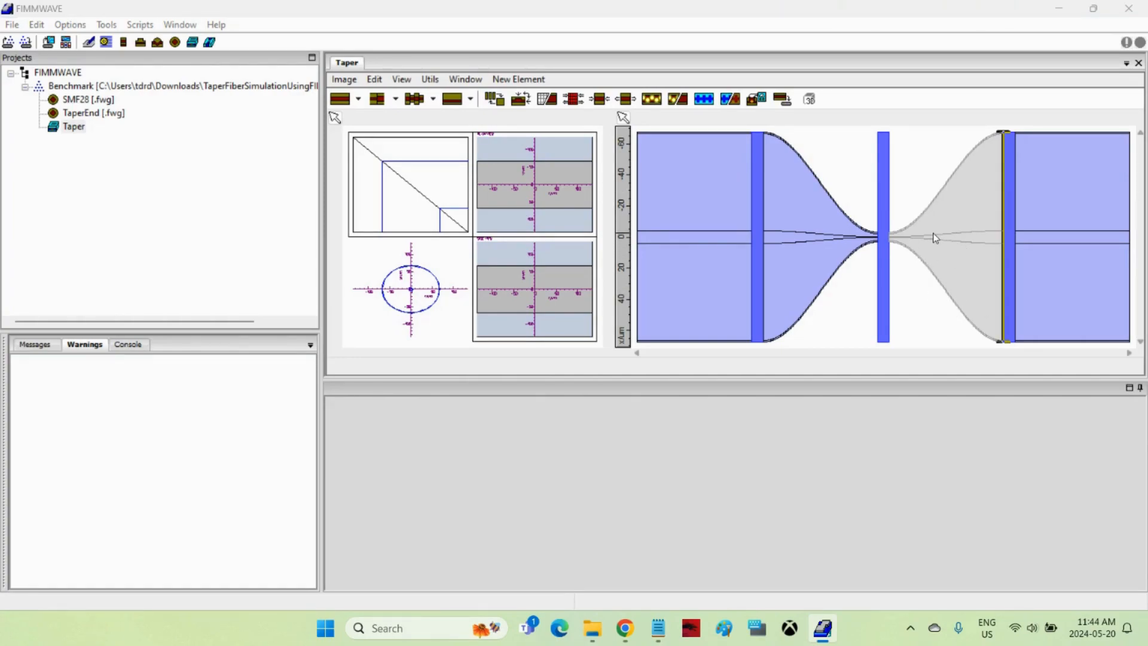
left_click(792, 203)
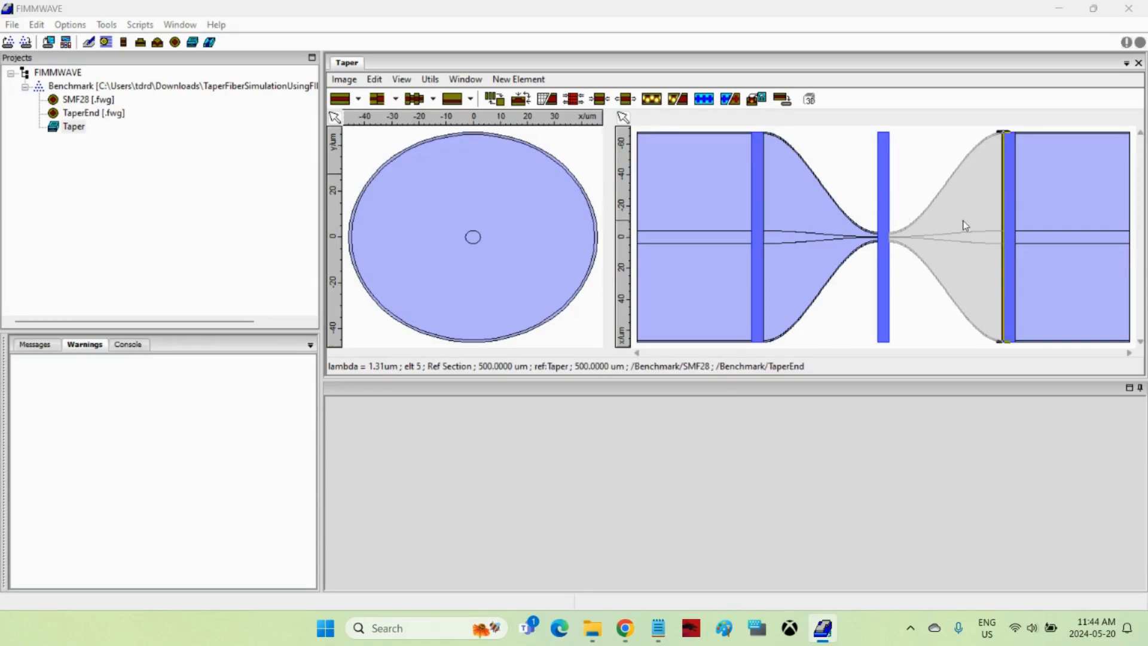
left_click(801, 200)
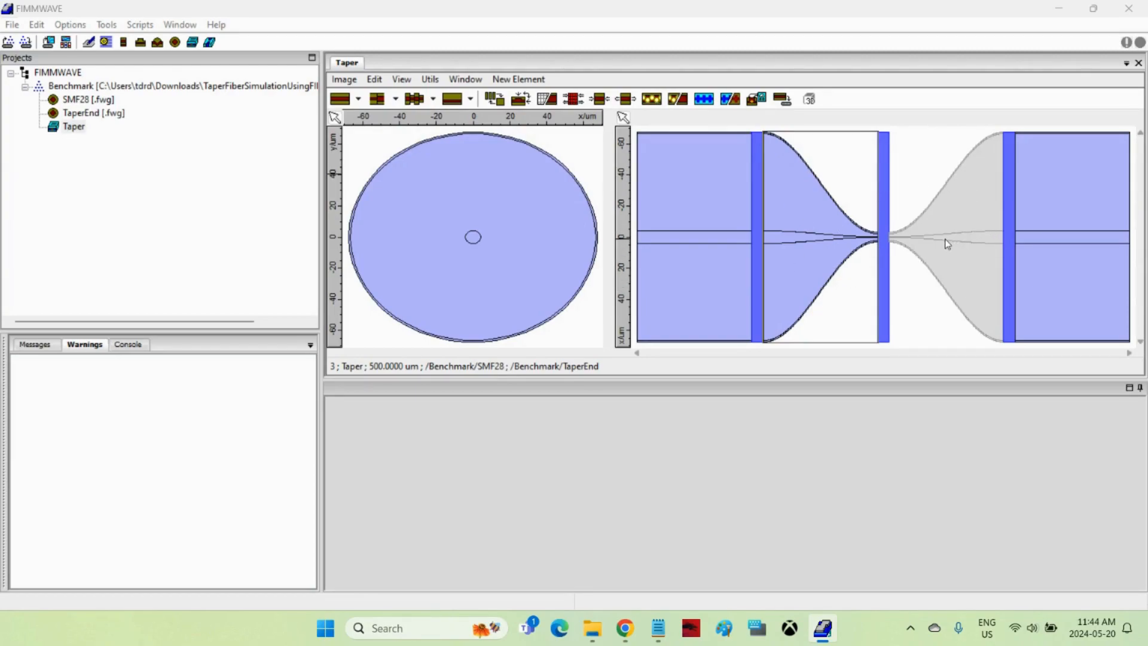
left_click(493, 102)
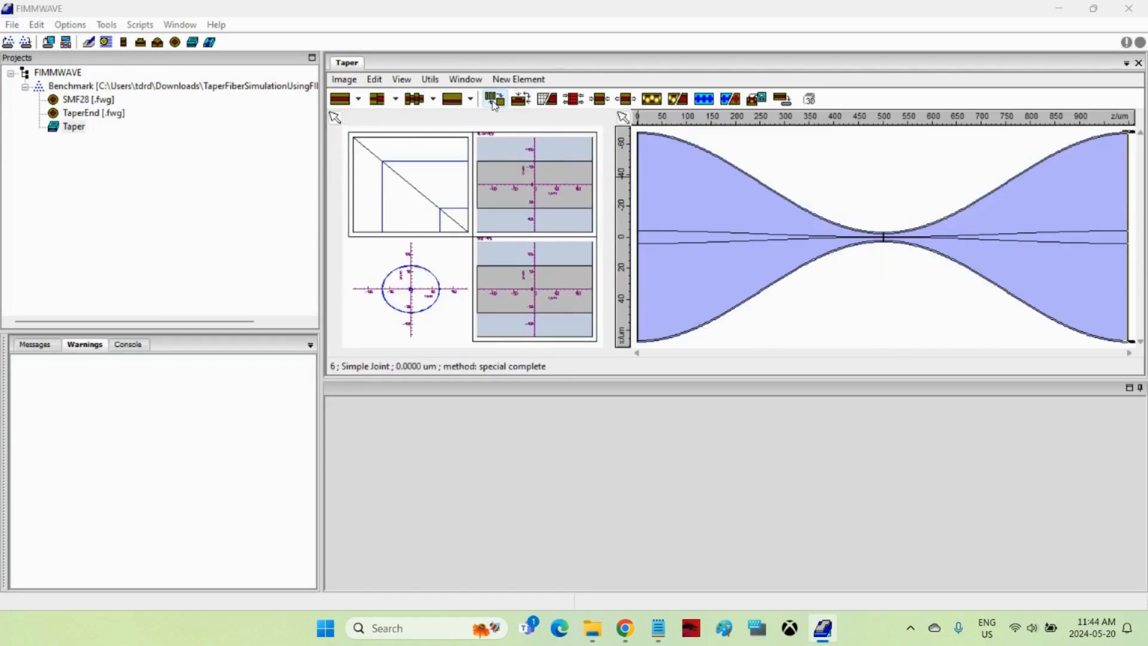
Calculate the Taper device's scattering matrix, toggling the calculation data on the layout to follow its progress.
left_click(573, 103)
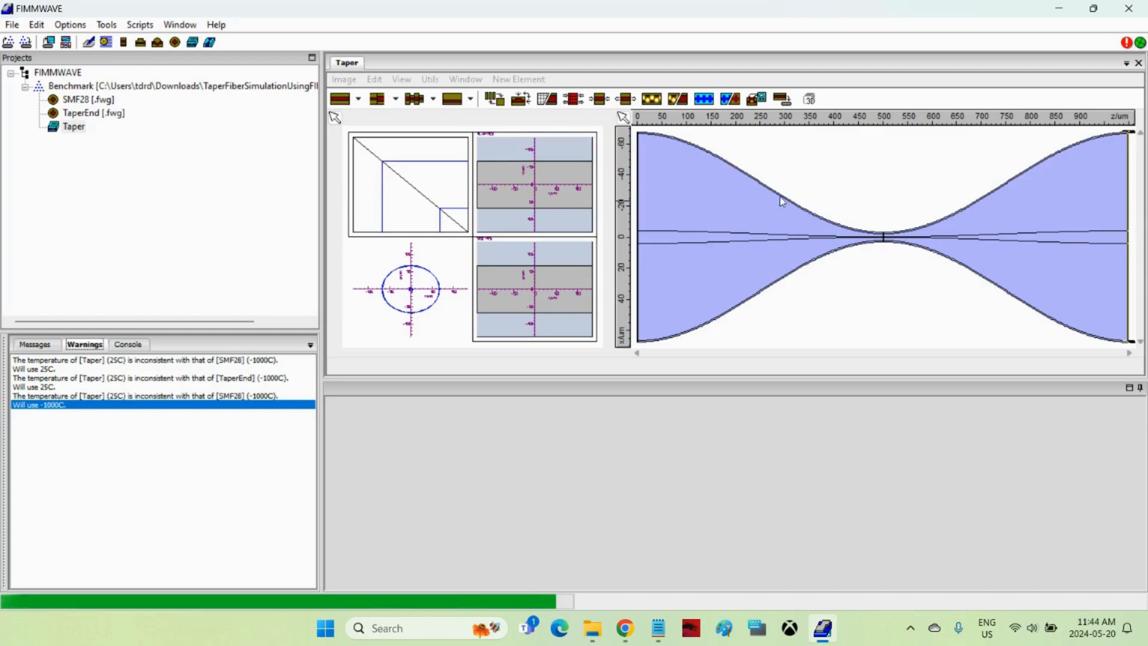
left_click(546, 100)
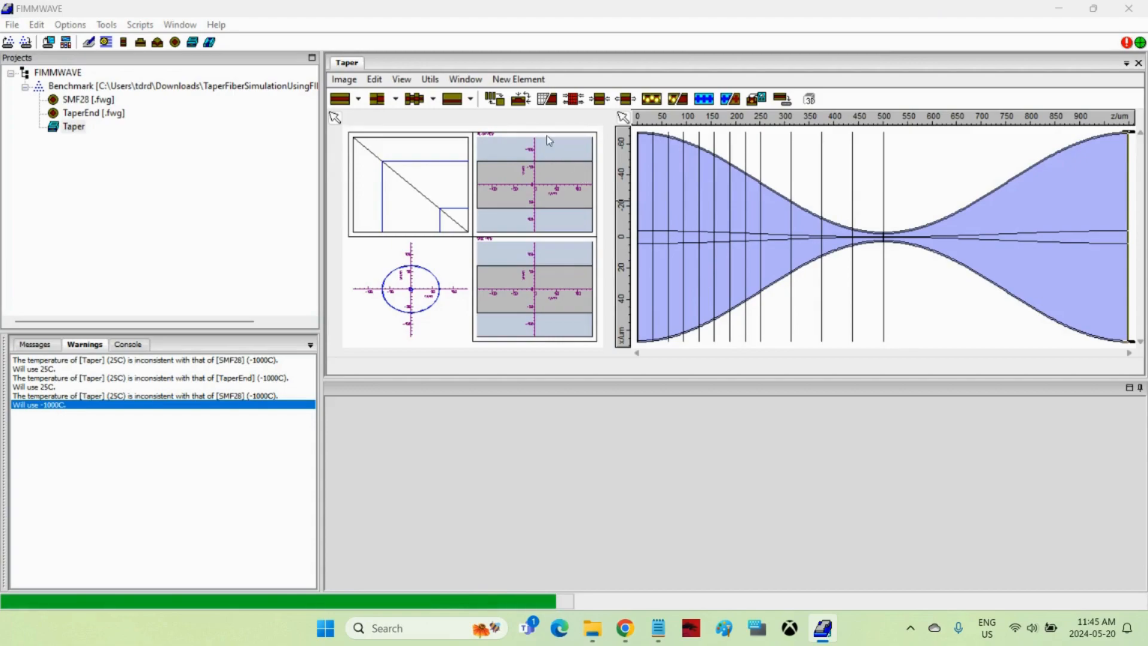
left_click(546, 102)
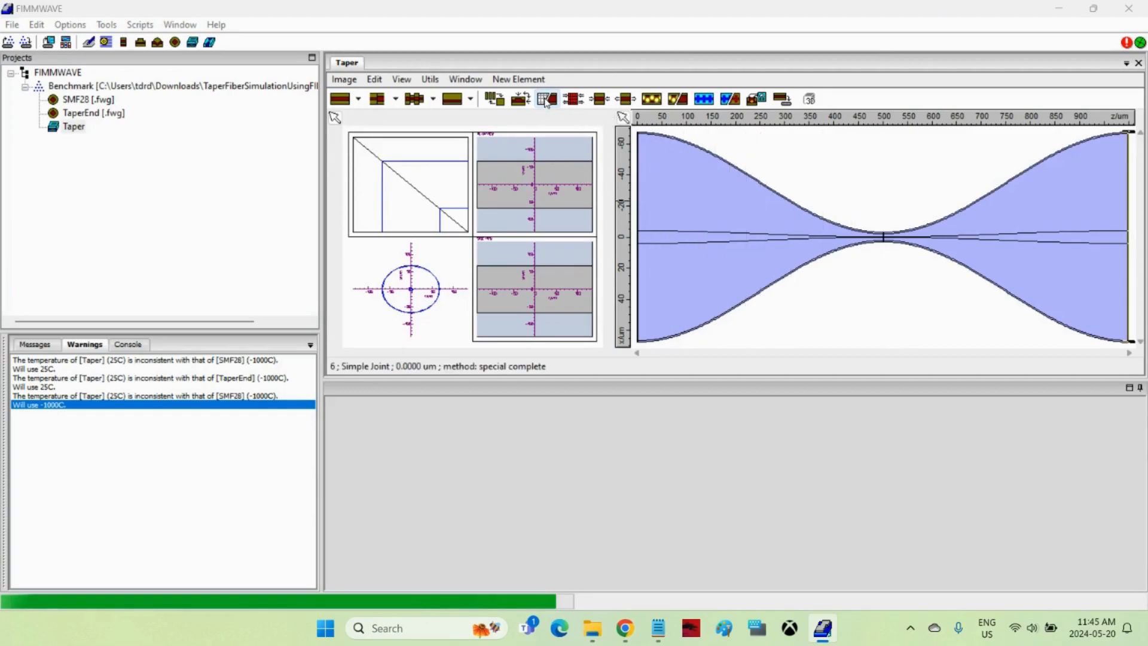
left_click(546, 102)
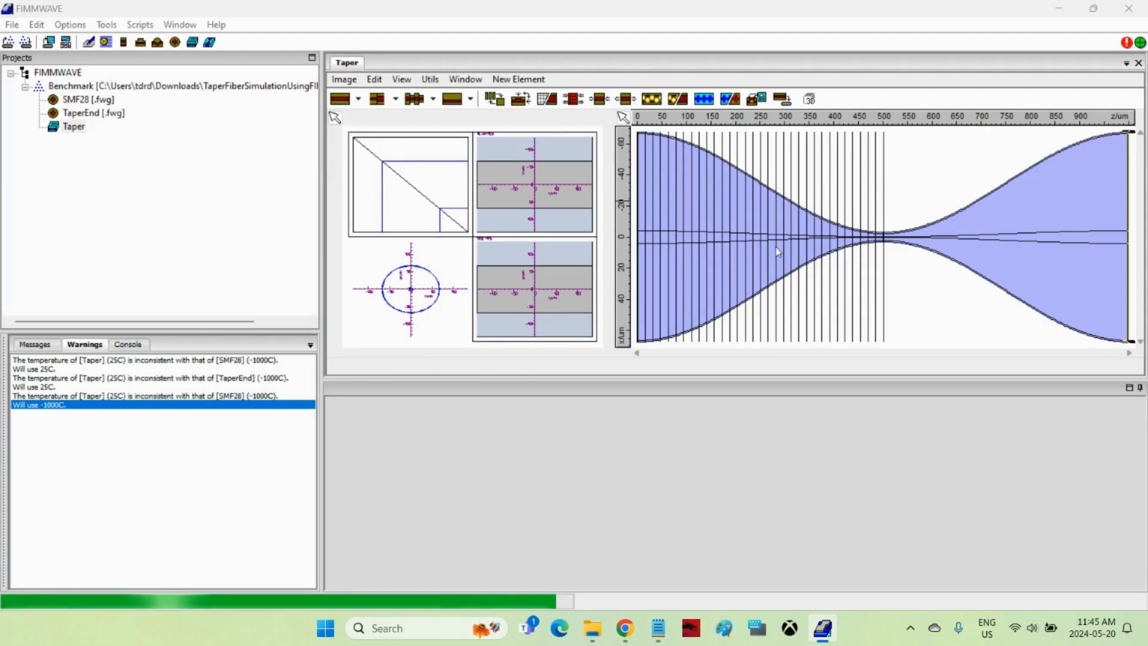
left_click(546, 99)
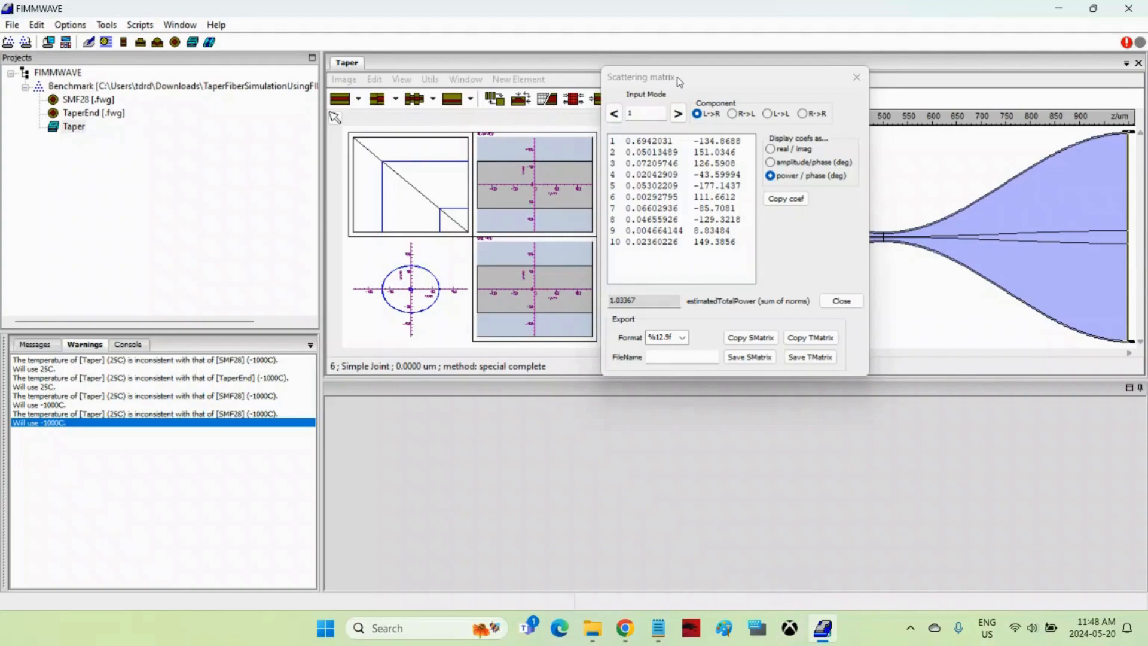
Examine the first L->R coefficient for input mode 1 in the scattering matrix, close it, and show the calculation data.
left_click_drag(678, 77, 495, 150)
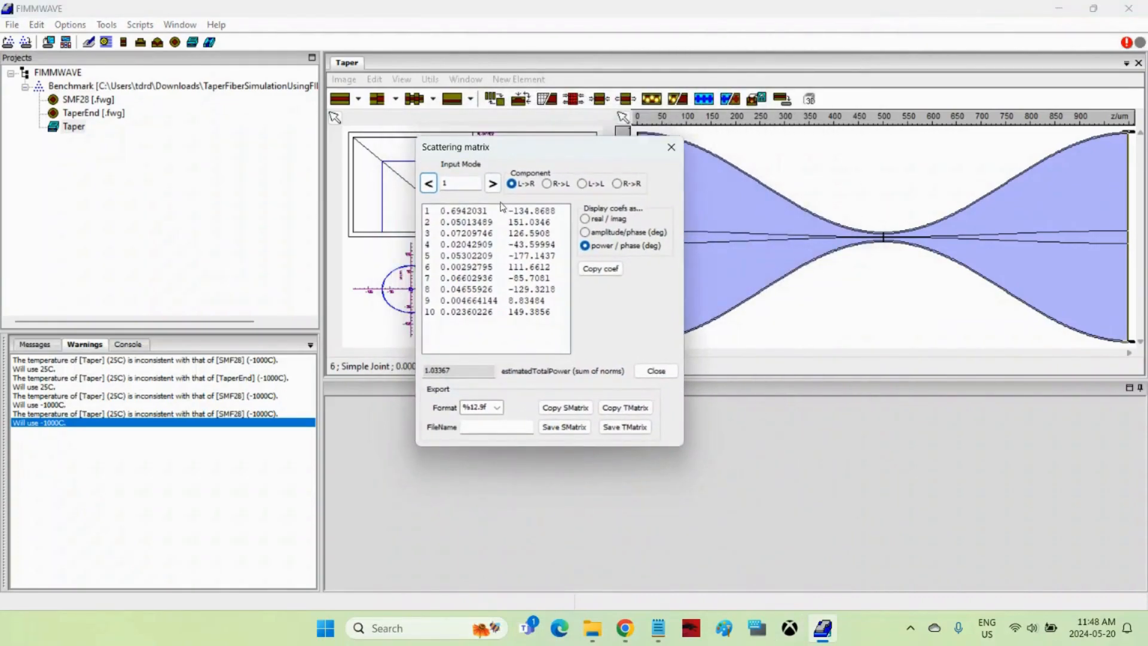
left_click(469, 212)
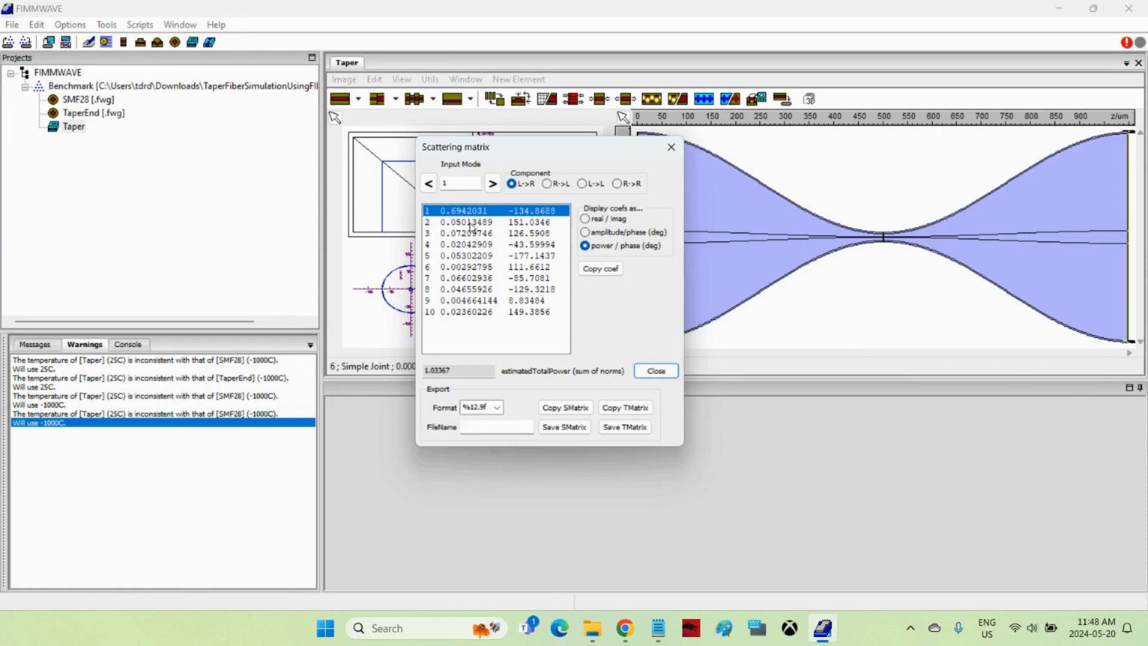
left_click(672, 147)
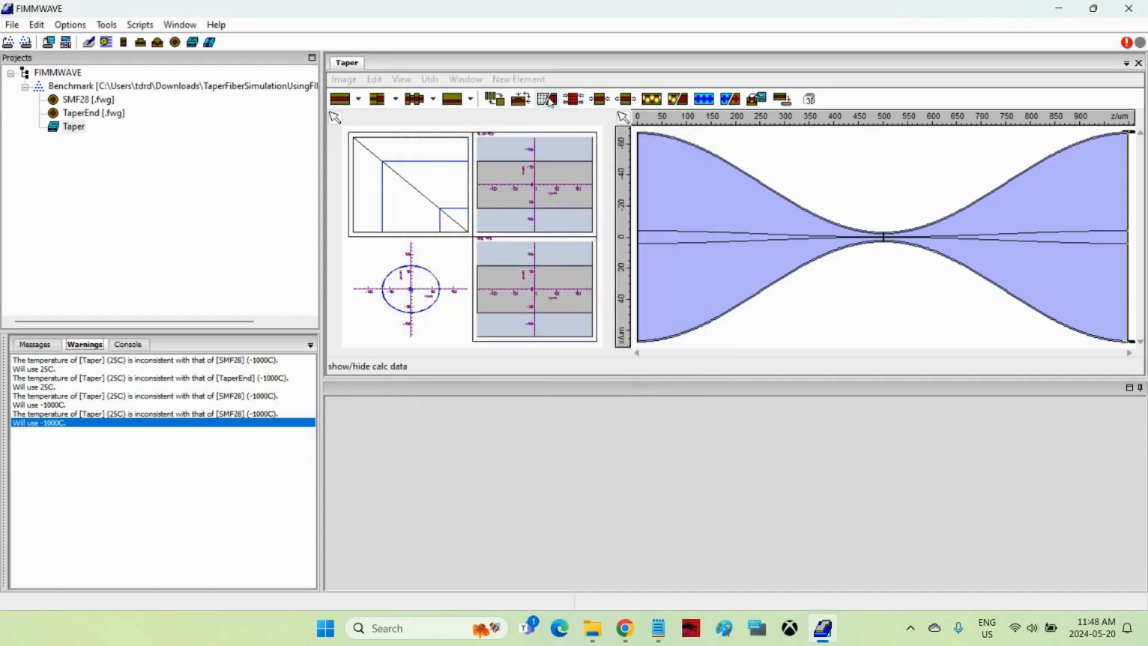
left_click(549, 101)
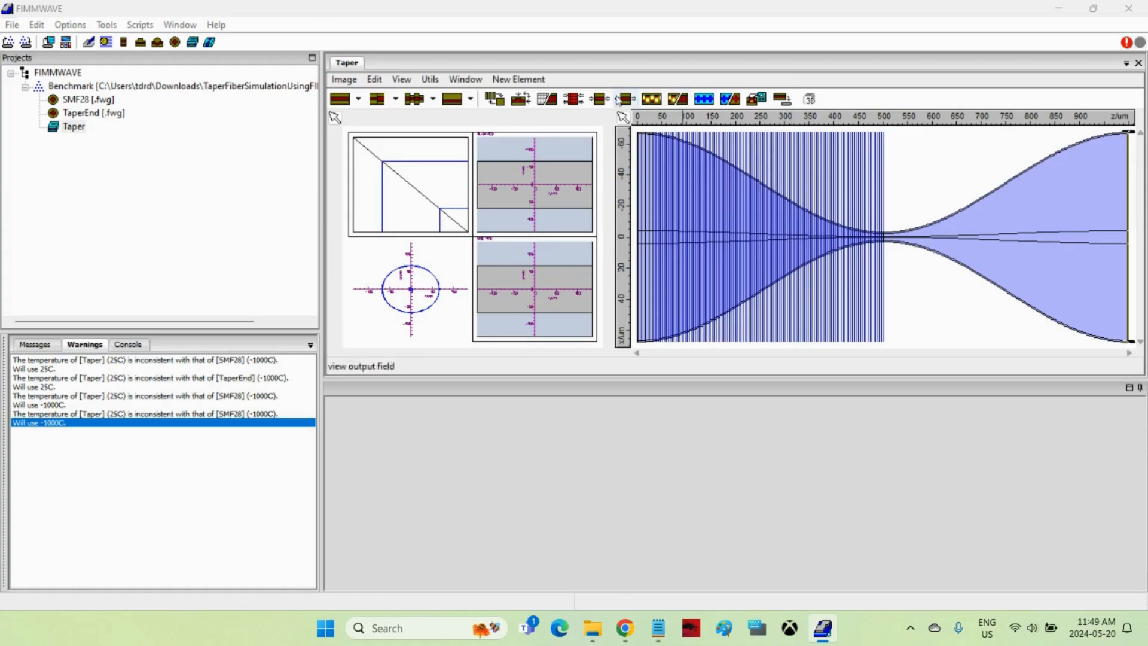
Plot the forward mode power along Z for modes 1-10 on the same scale.
left_click(428, 82)
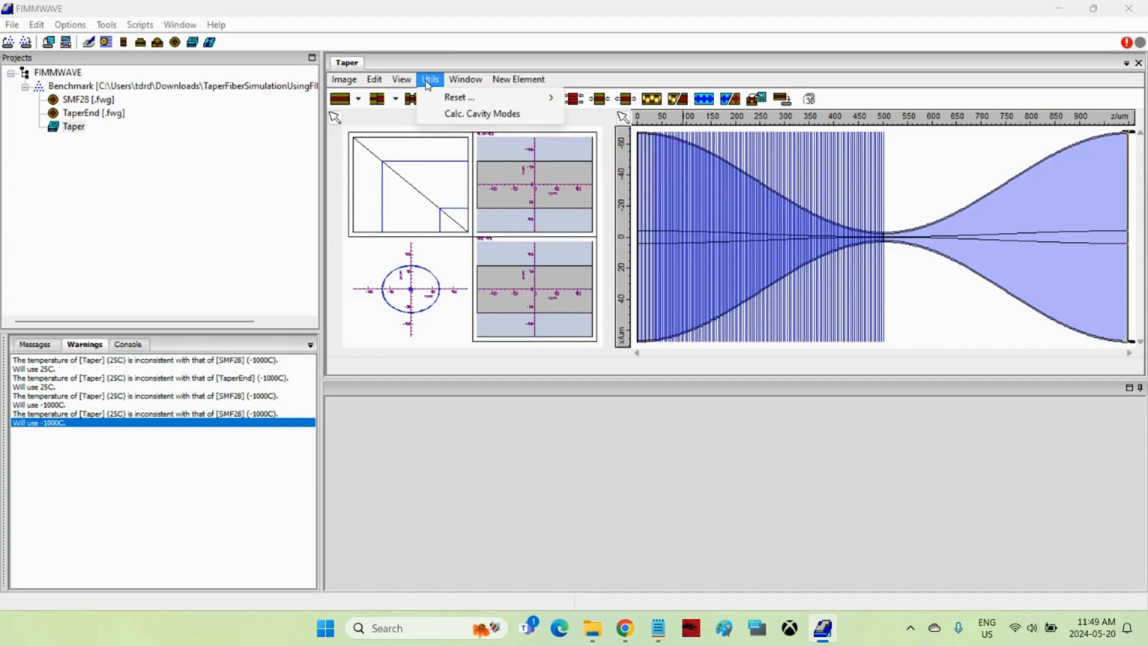
mouse_move(413, 84)
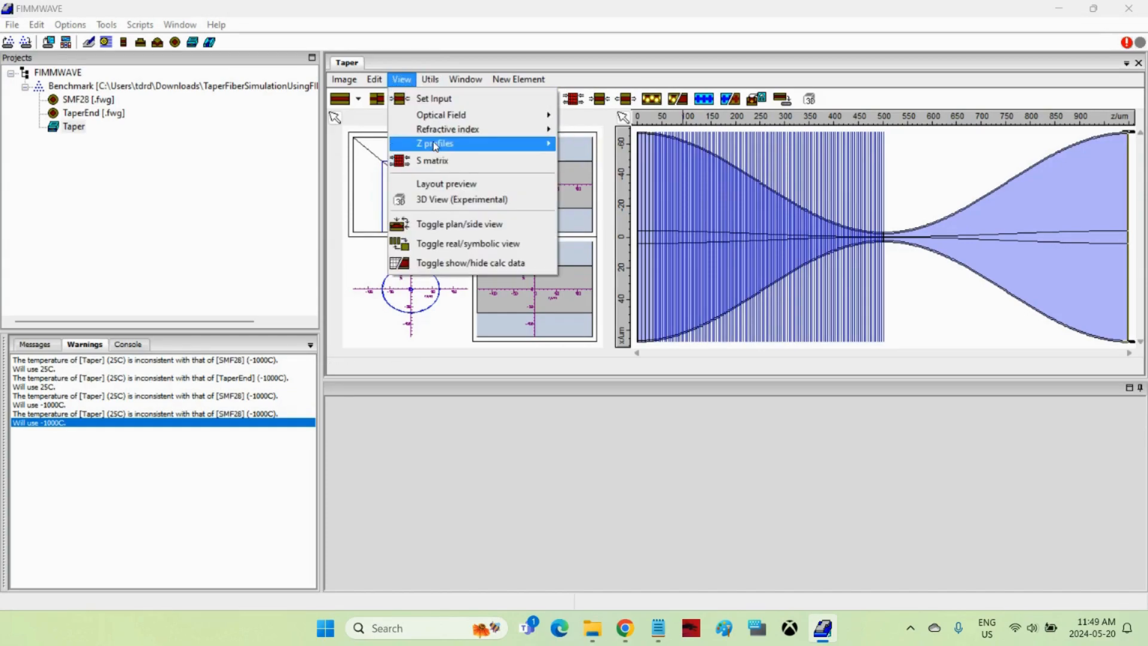
mouse_move(435, 147)
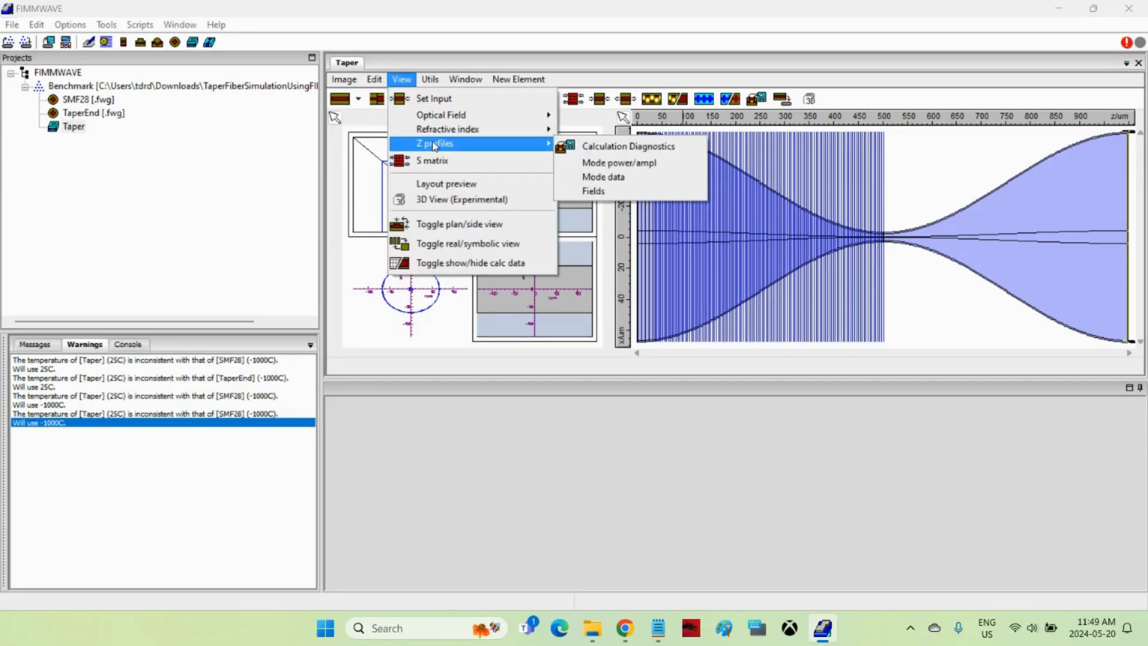
left_click(620, 164)
left_click_drag(681, 148, 452, 180)
left_click(381, 258)
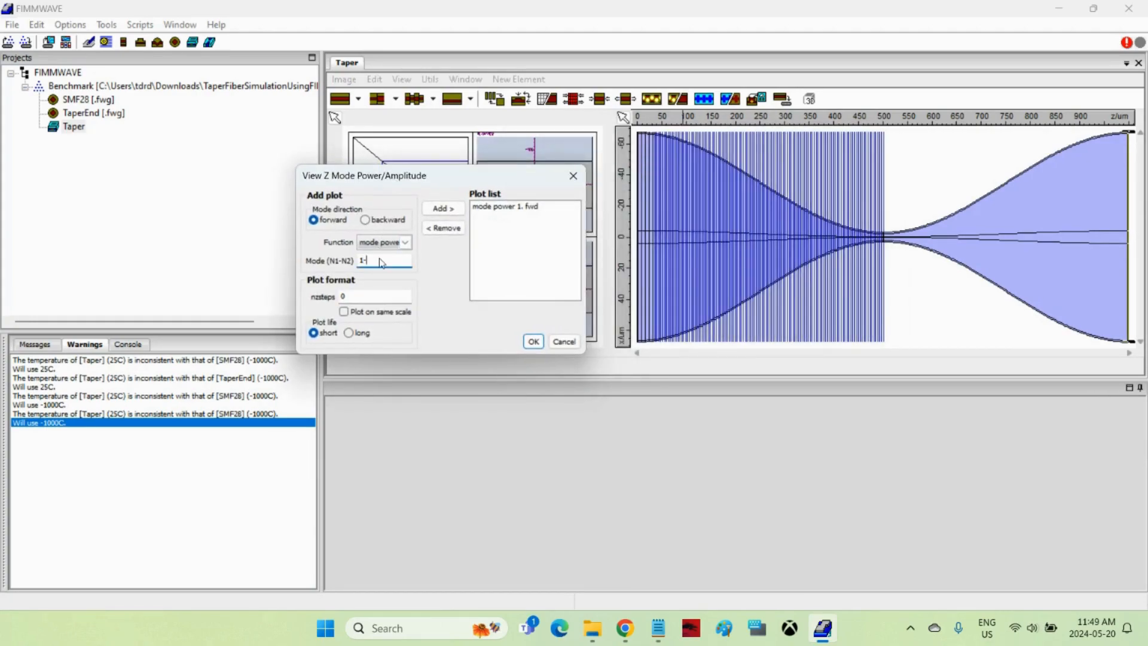
type("-10")
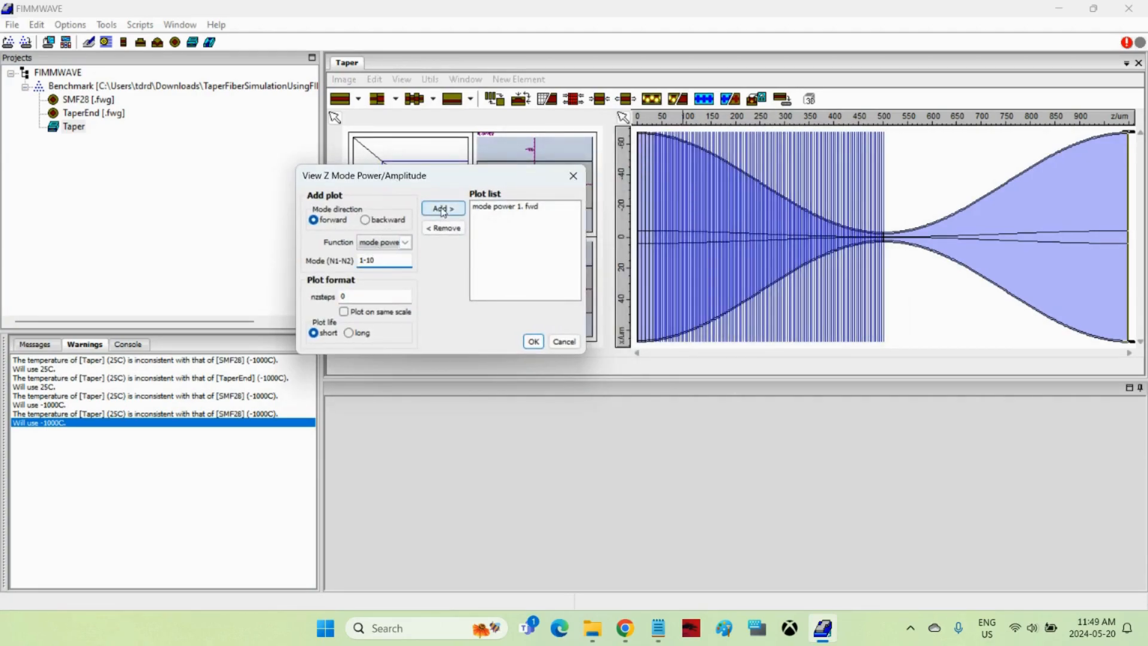
left_click(443, 209)
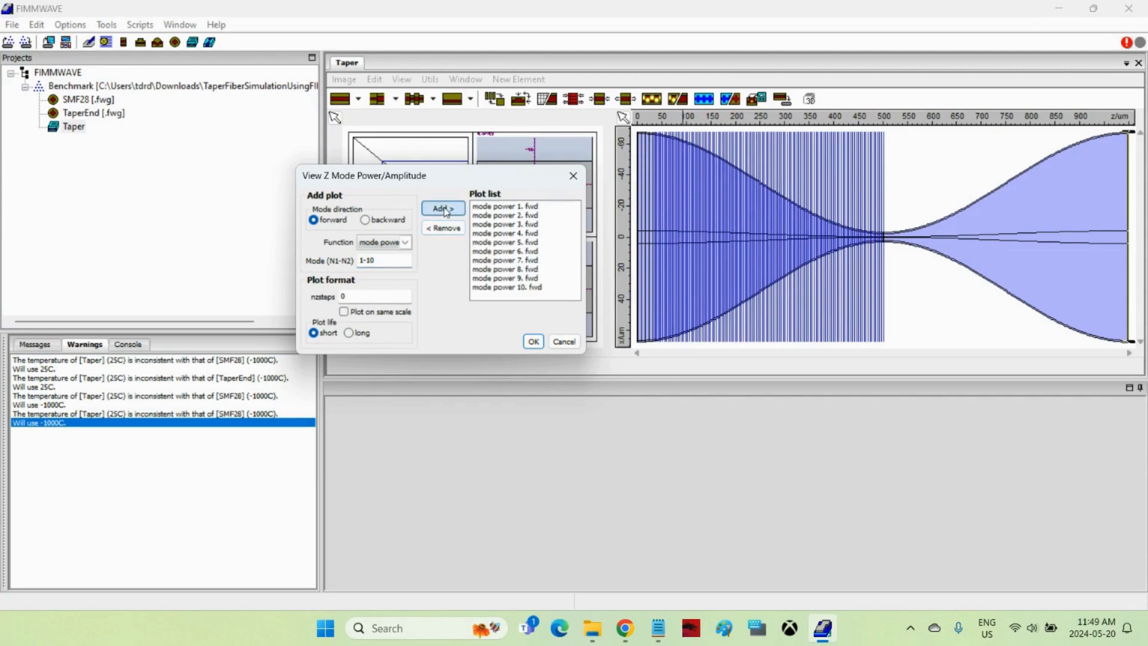
left_click(344, 311)
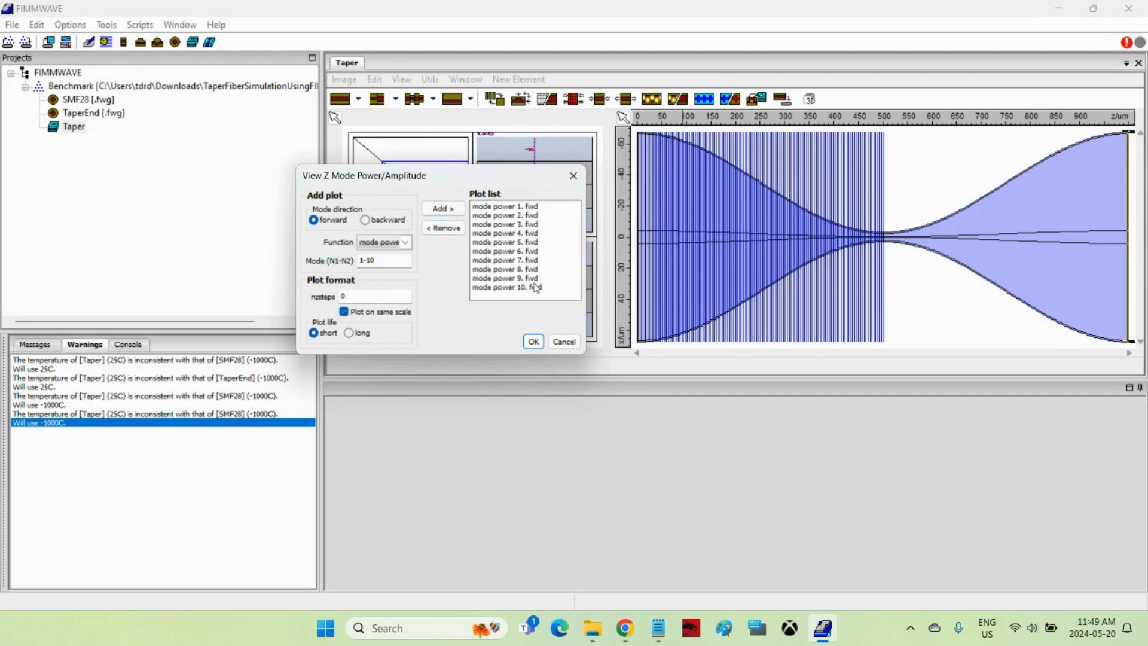
left_click(534, 342)
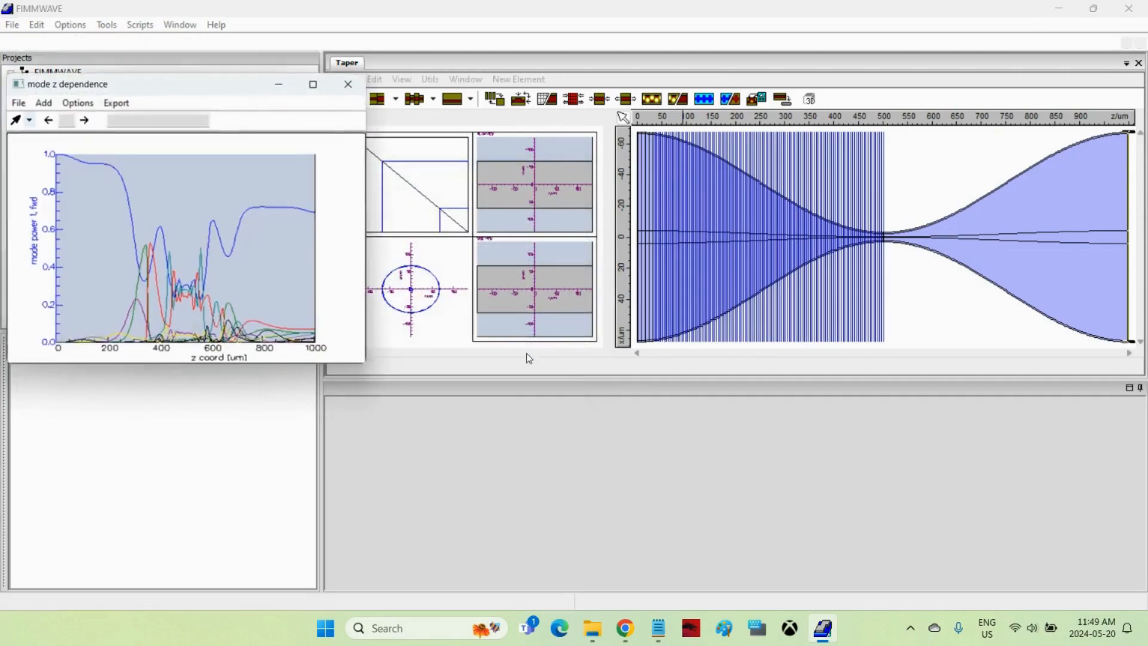
Enlarge the mode power plot to examine the curves of modes 1, 2 and 3 in turn, and minimize it.
left_click_drag(374, 361, 889, 501)
left_click_drag(392, 84, 572, 80)
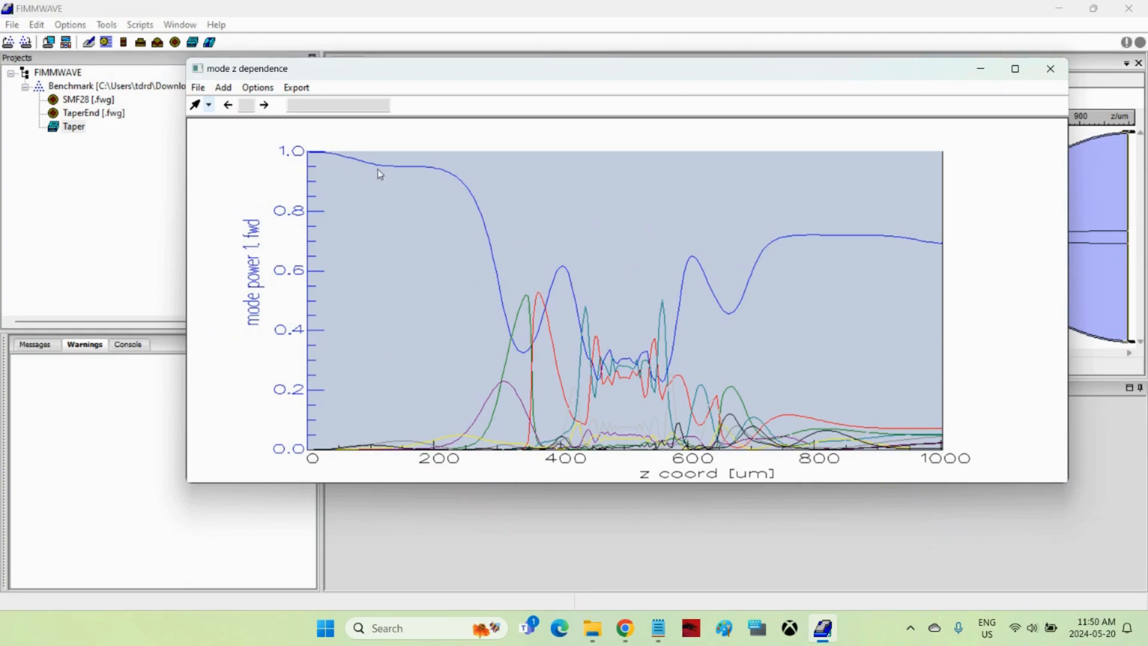
left_click(264, 106)
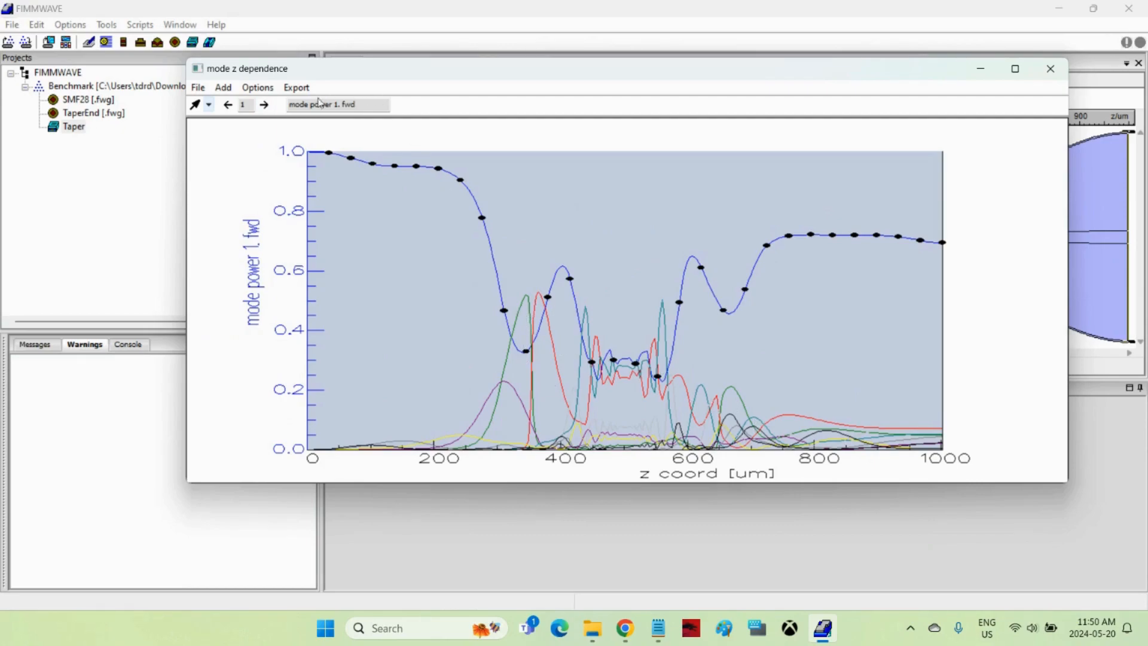
left_click(266, 105)
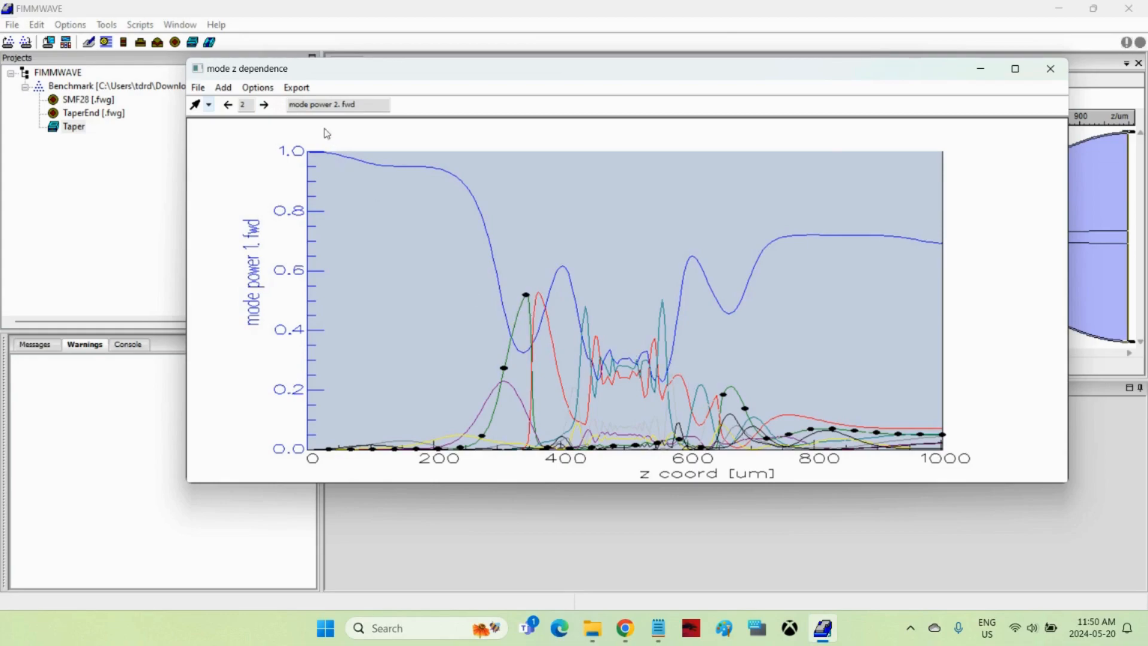
left_click(264, 105)
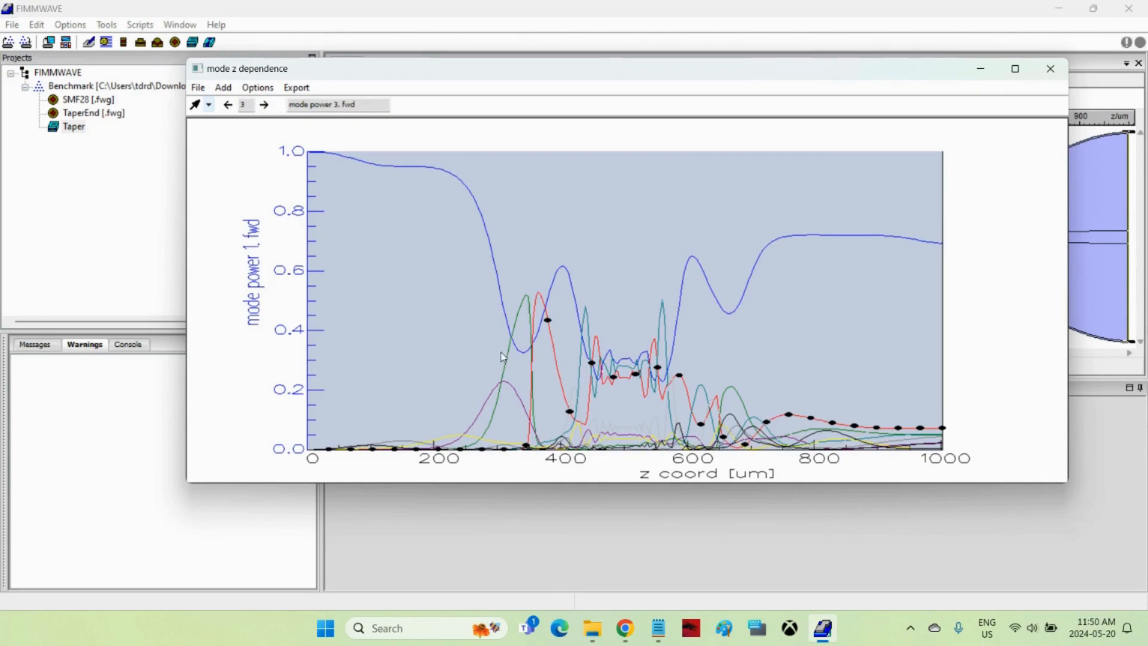
left_click_drag(672, 79, 529, 100)
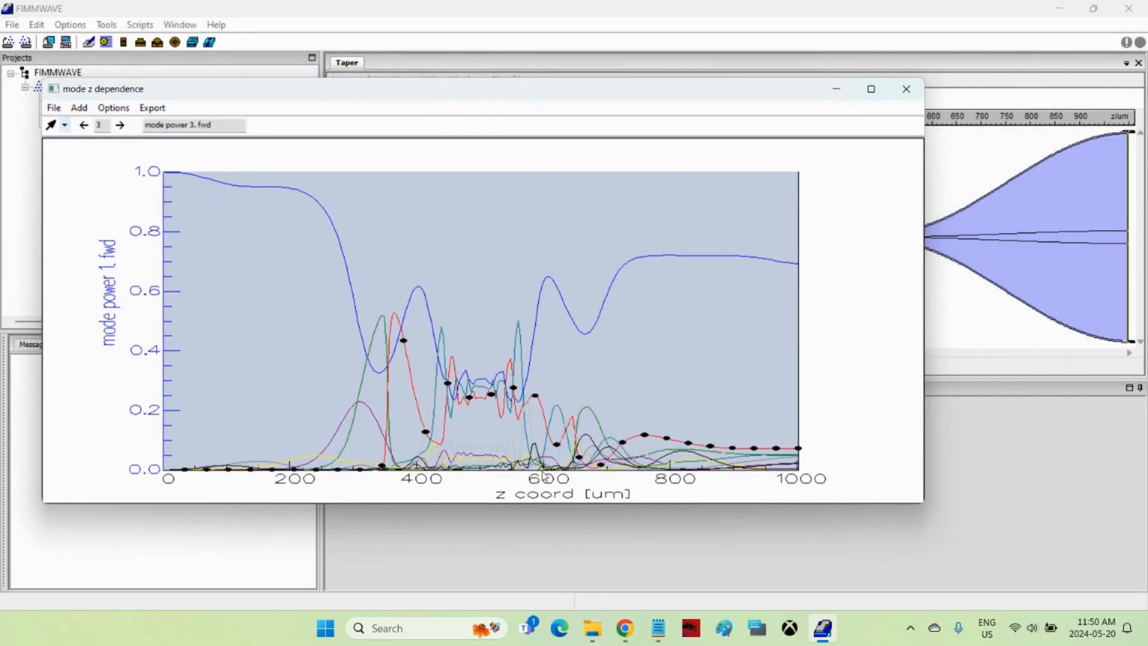
left_click(837, 90)
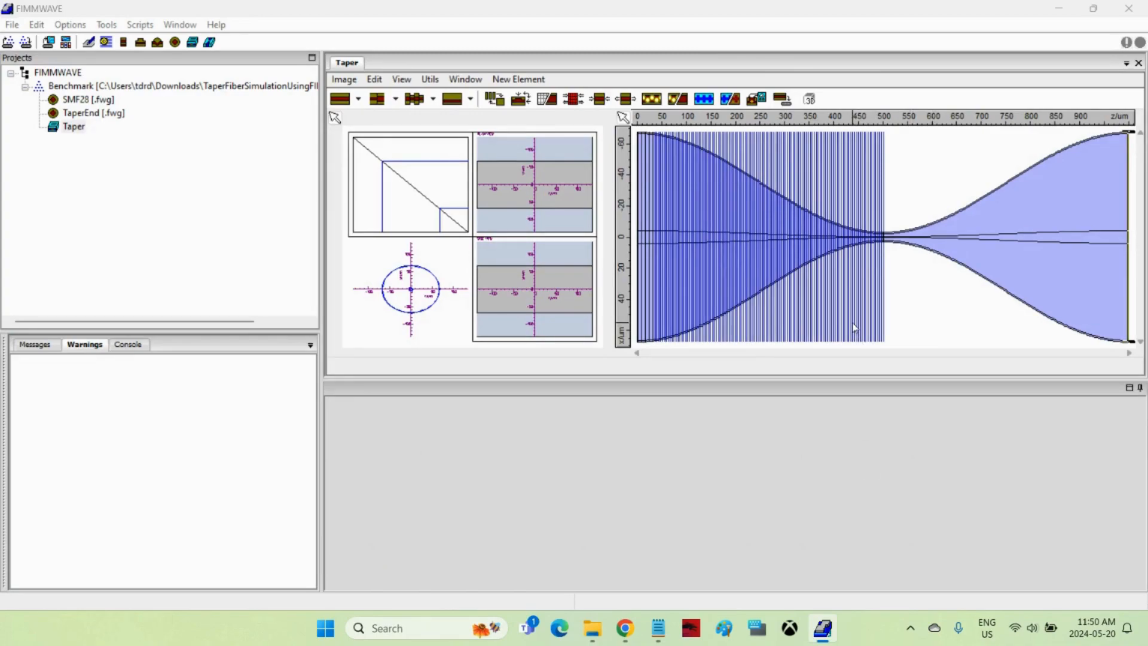
Plot the eigenvalue mode data along Z for modes 1-10 on the same scale.
left_click(401, 79)
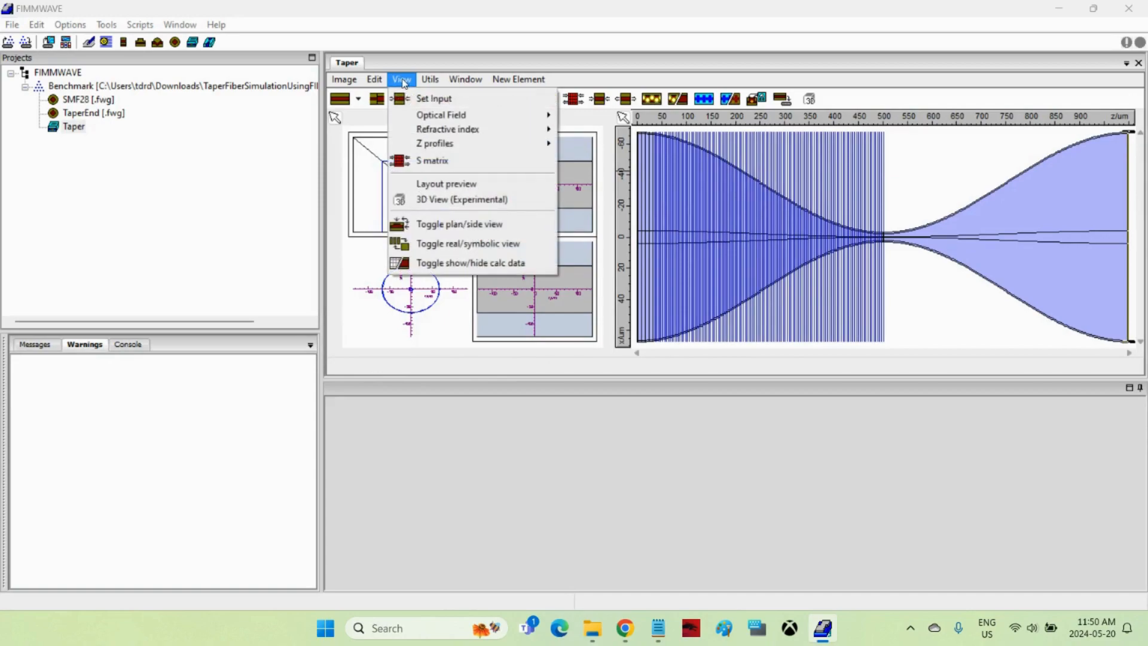
mouse_move(434, 144)
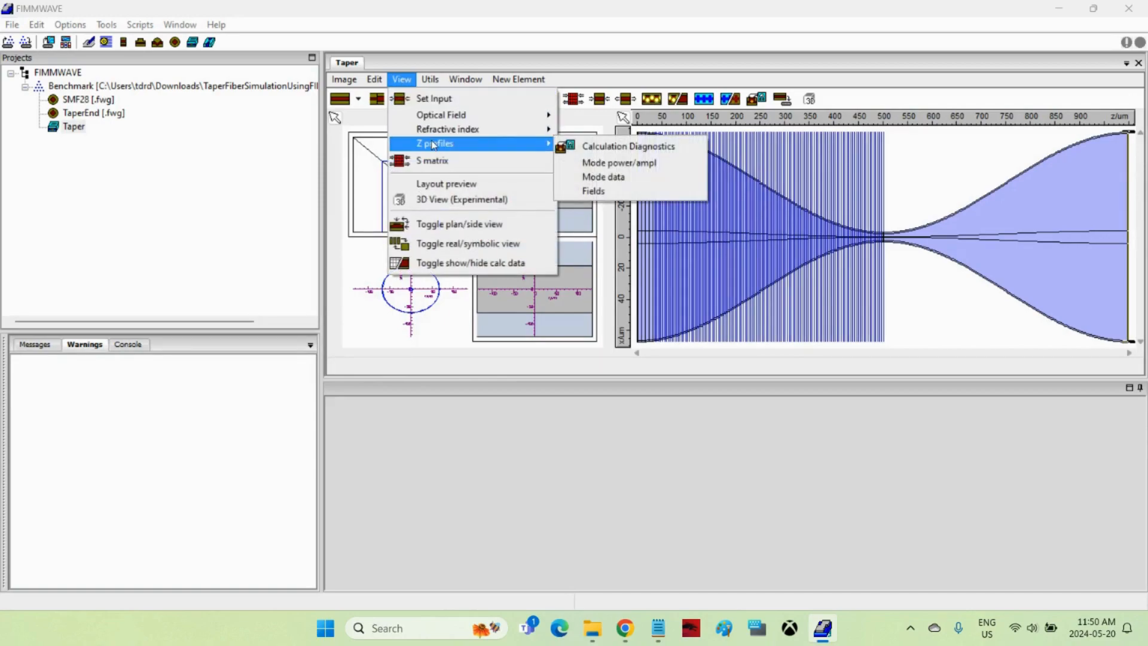
left_click(603, 177)
left_click(760, 195)
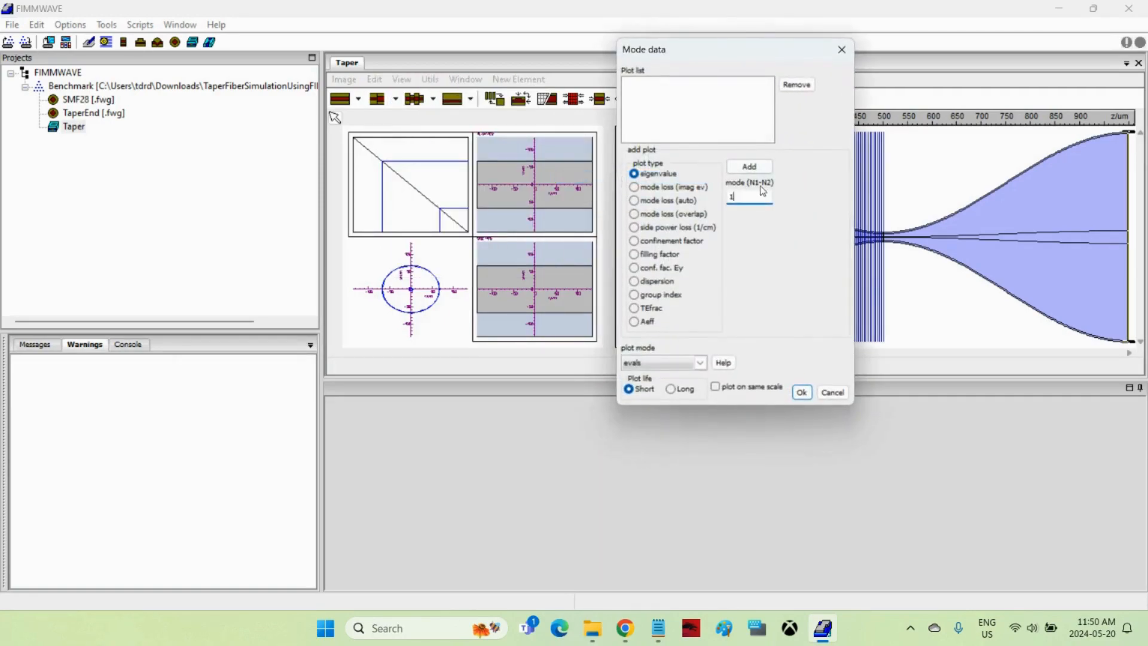
type("-10")
left_click(748, 167)
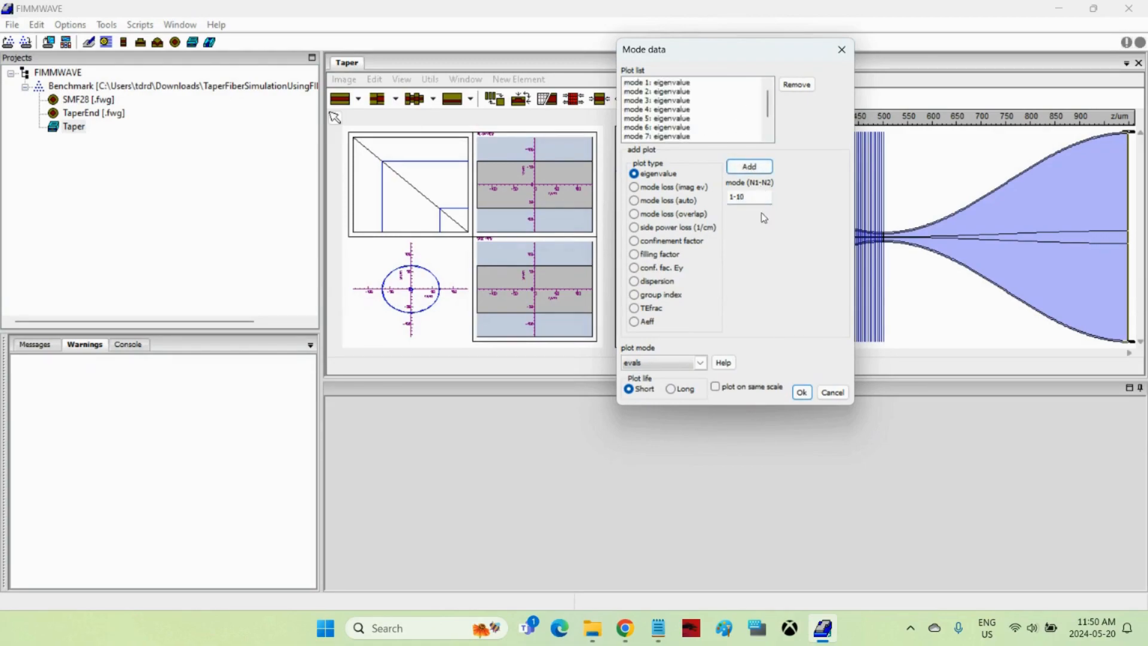
left_click(715, 387)
left_click(802, 392)
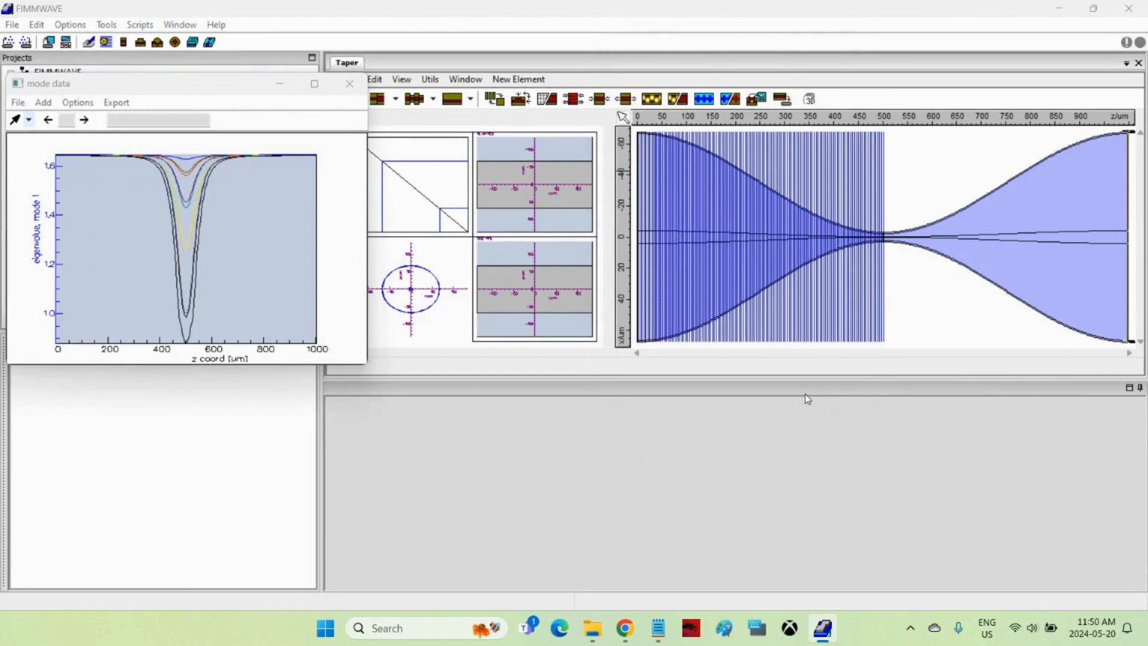
Compare the enlarged eigenvalue plot with the taper layout, minimize the plot, and hide the calculation data.
left_click_drag(367, 368, 965, 488)
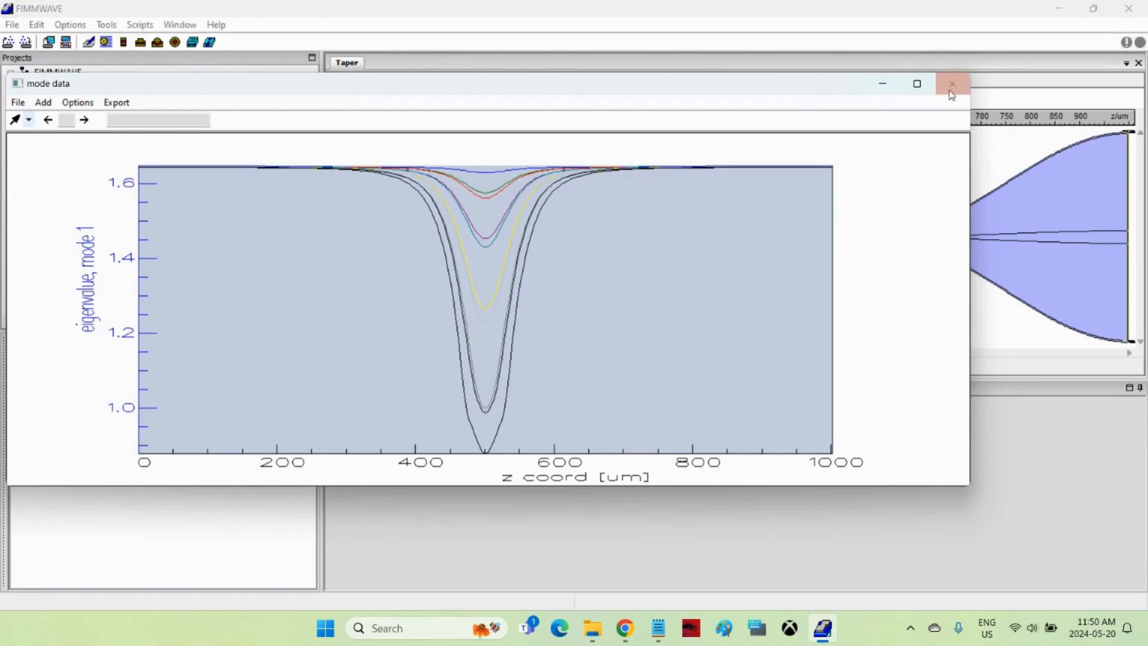
left_click_drag(748, 94, 748, 197)
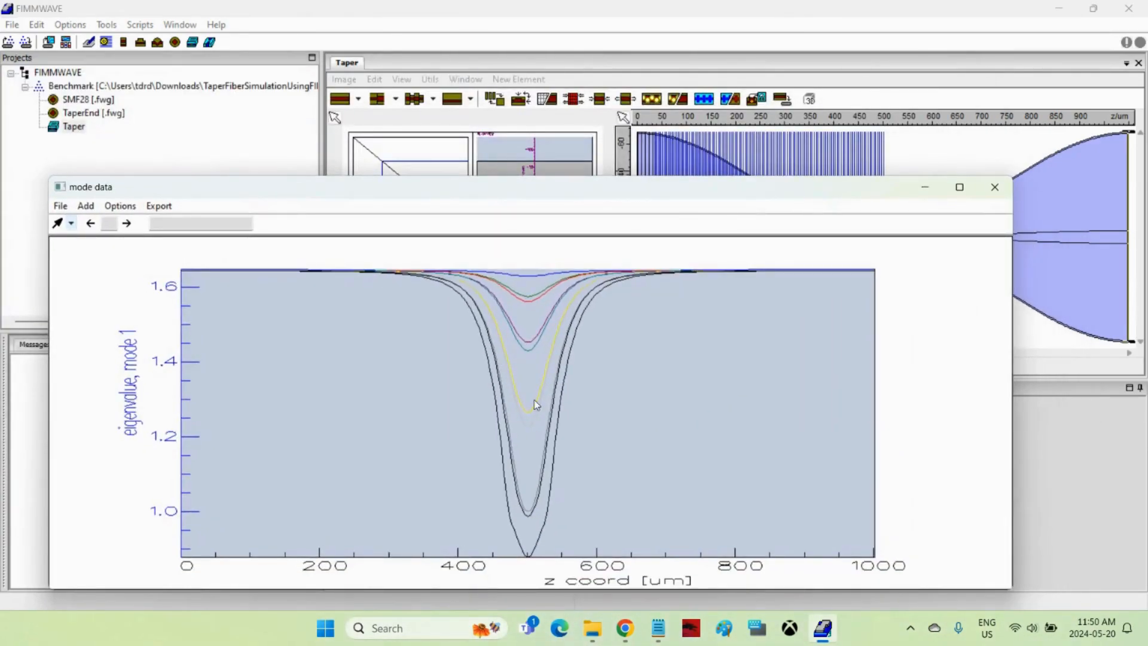
left_click_drag(643, 190, 620, 321)
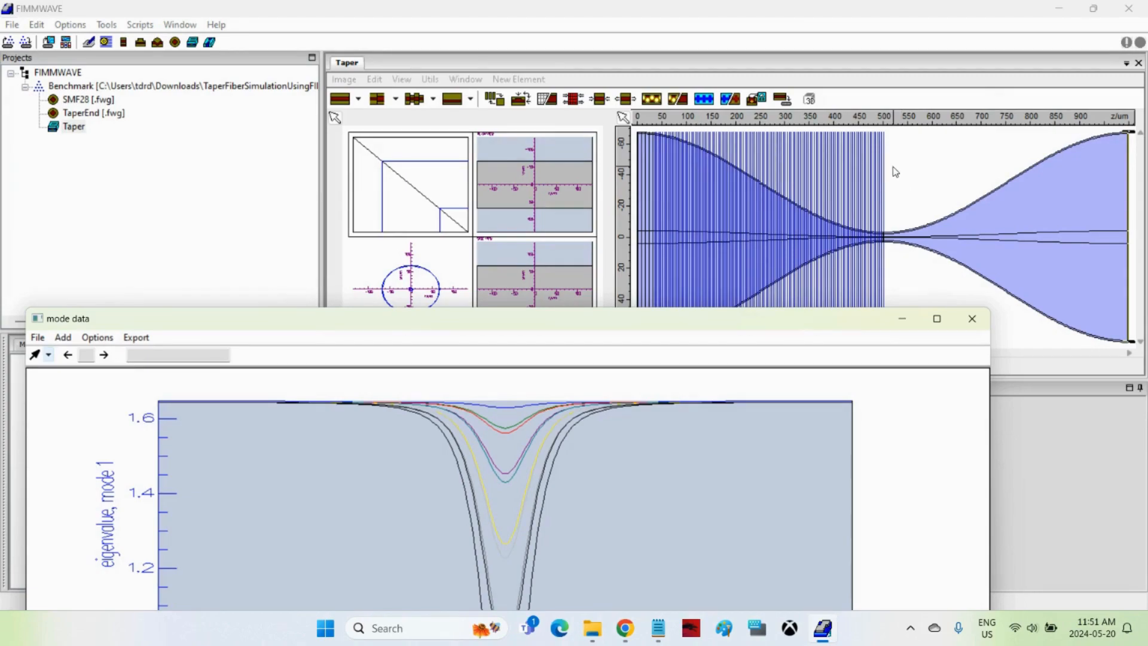
left_click(906, 322)
left_click(547, 98)
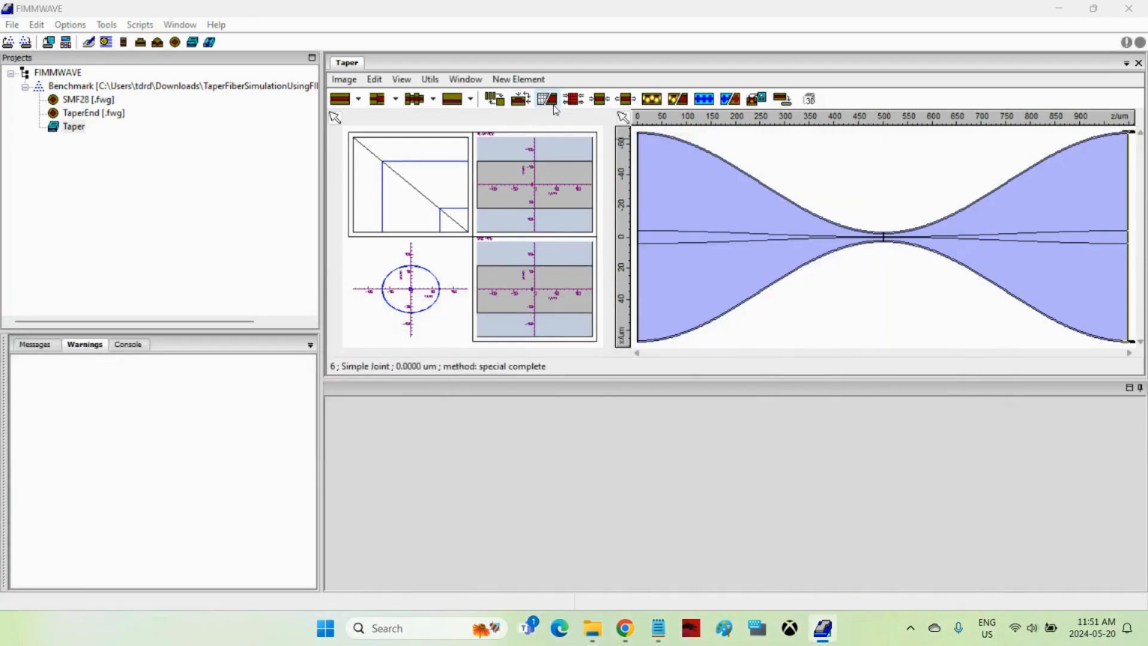
Calculate and view the taper's Z field profile as a colour map of total time-averaged intensity.
left_click(656, 99)
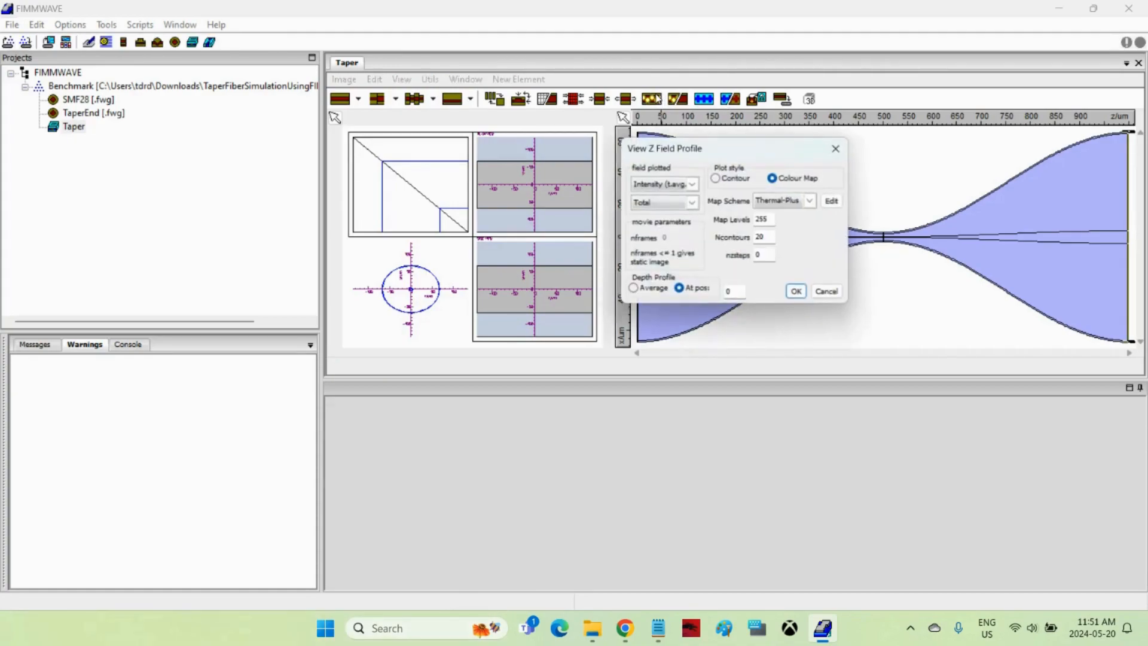
left_click(798, 290)
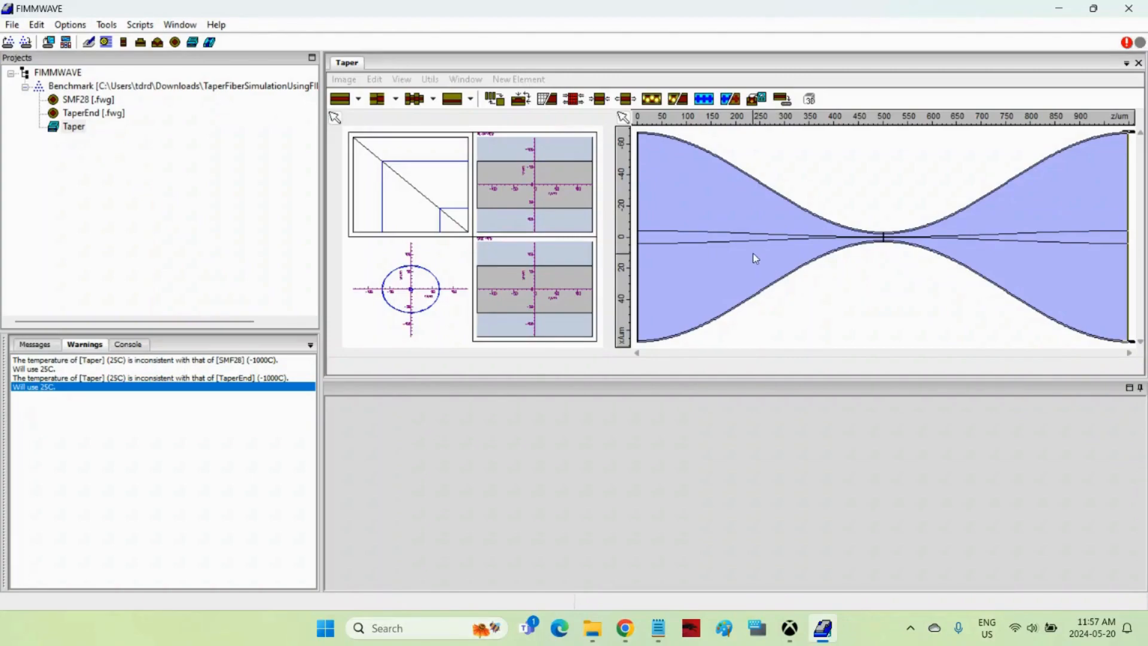
Add a Variables node to the Benchmark project.
left_click(120, 85)
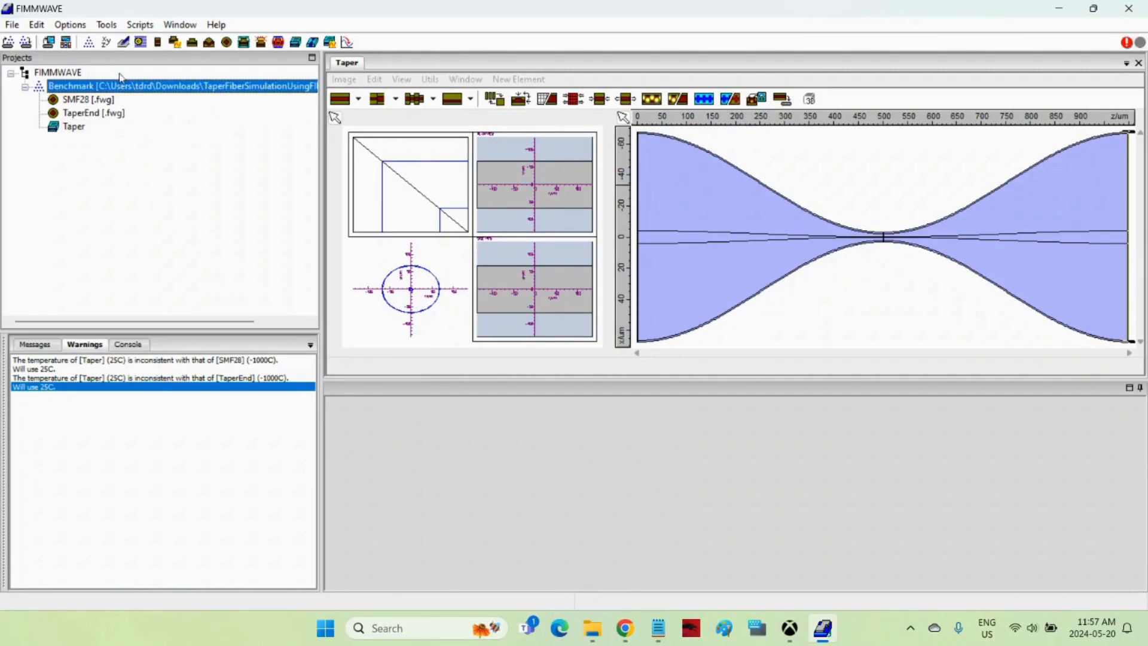
left_click(107, 42)
left_click(513, 304)
key("Return")
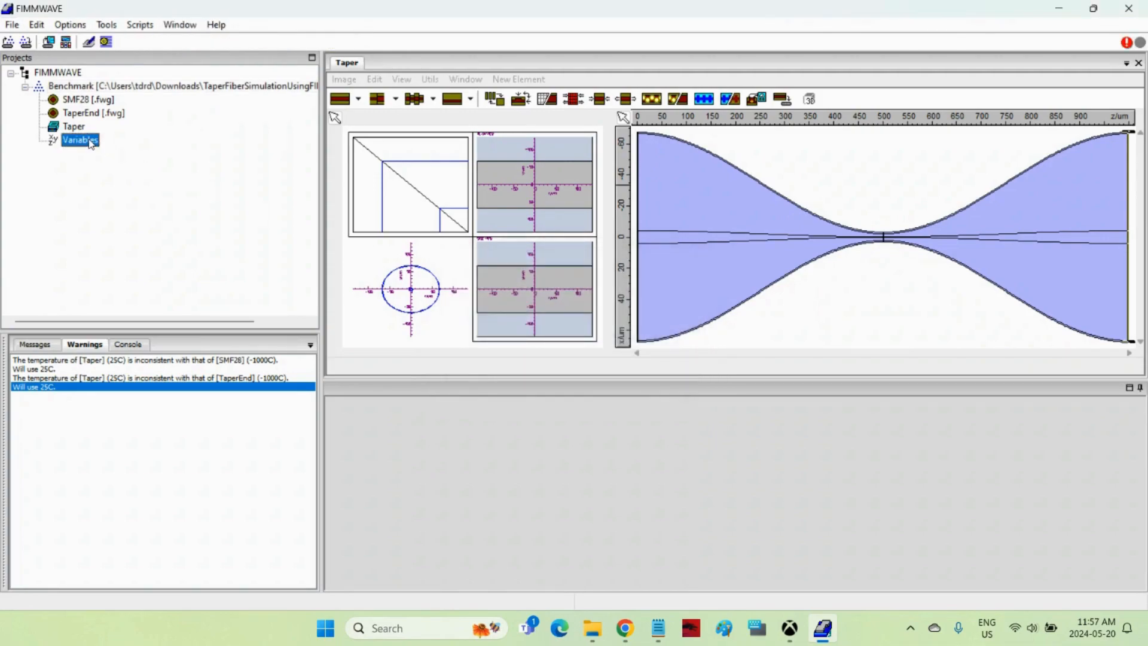
Define a new variable L with the expression 500 in the Variables node.
double_click(90, 144)
left_click(333, 98)
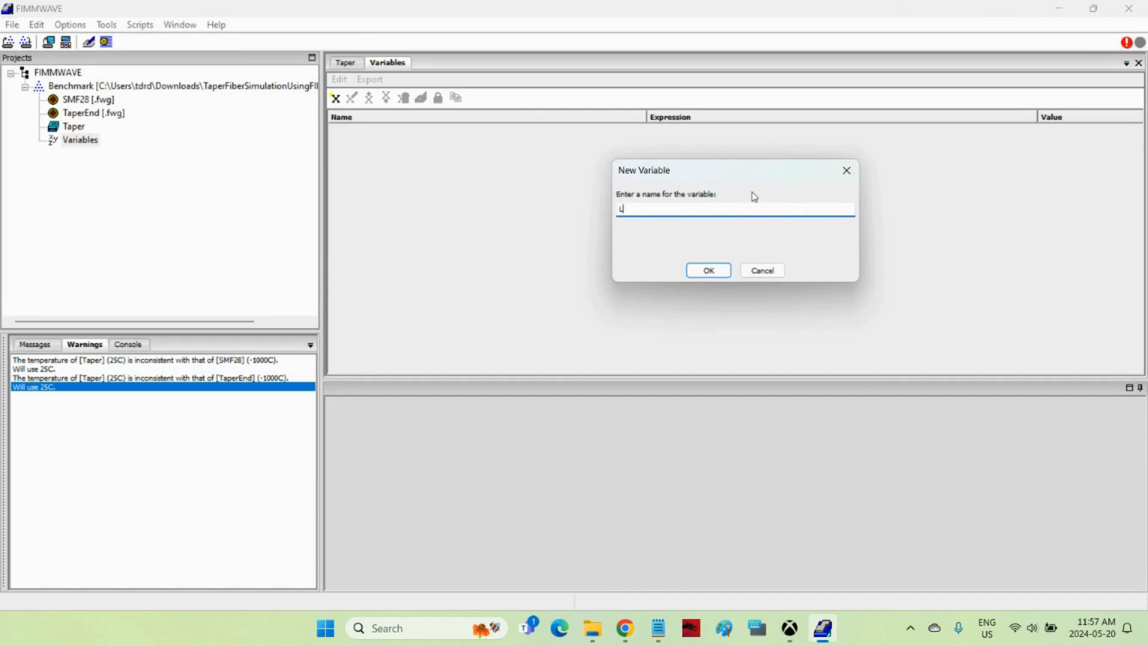
left_click(701, 272)
left_click(699, 130)
type("500")
left_click(688, 234)
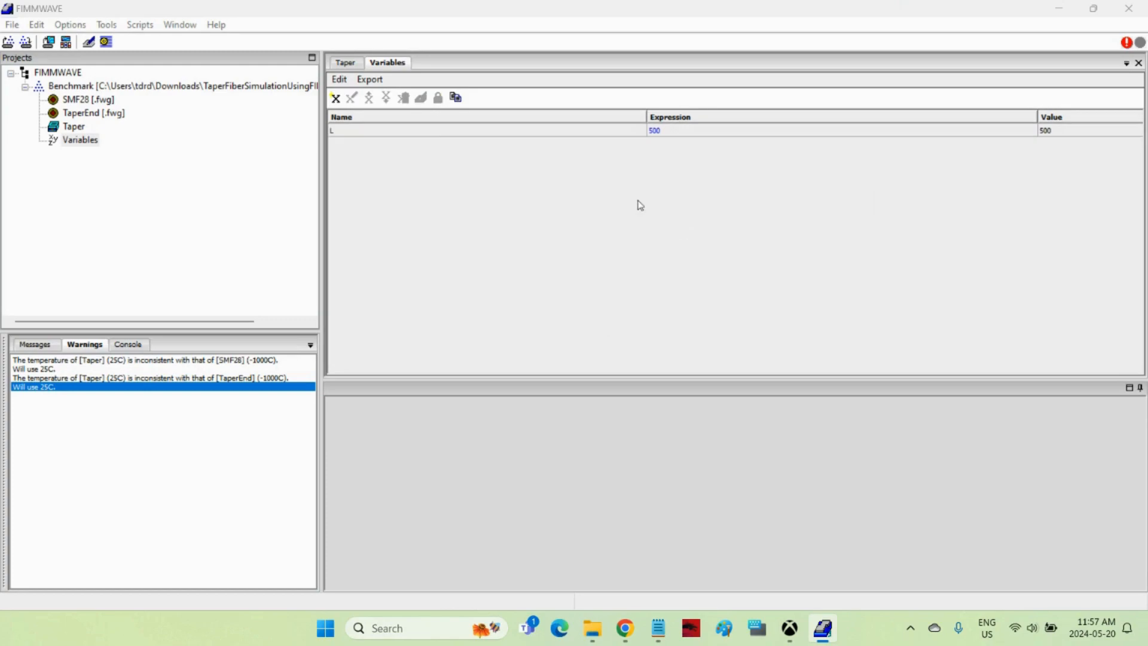
Set the length of the first taper section in the Taper device to the variable L.
left_click(347, 62)
right_click(686, 195)
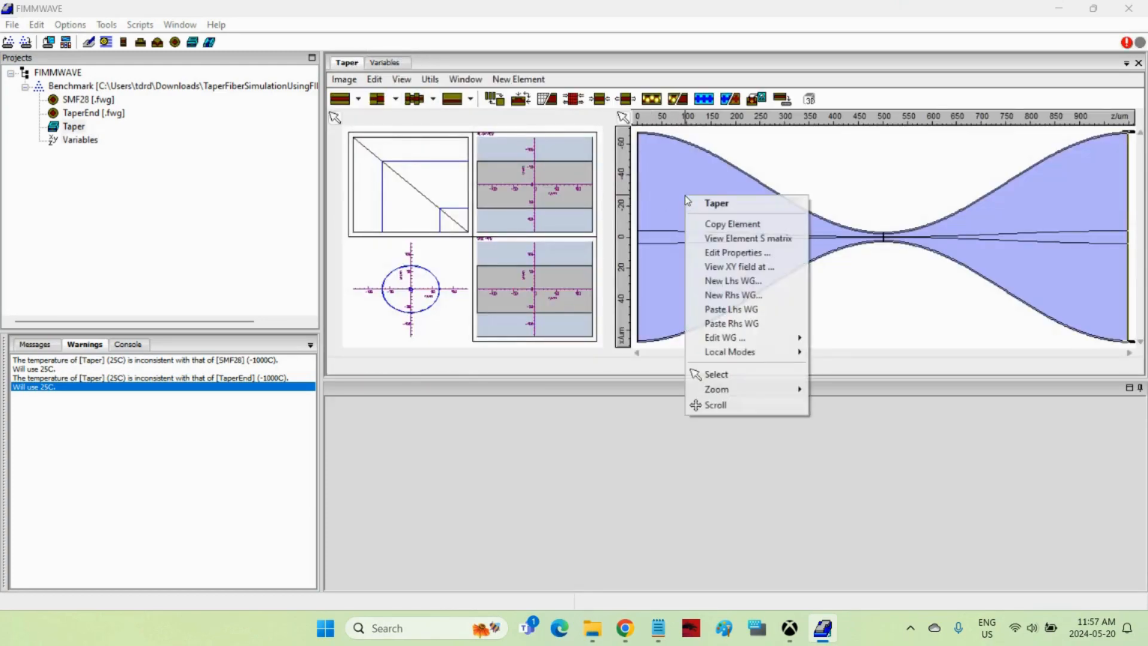
left_click(736, 258)
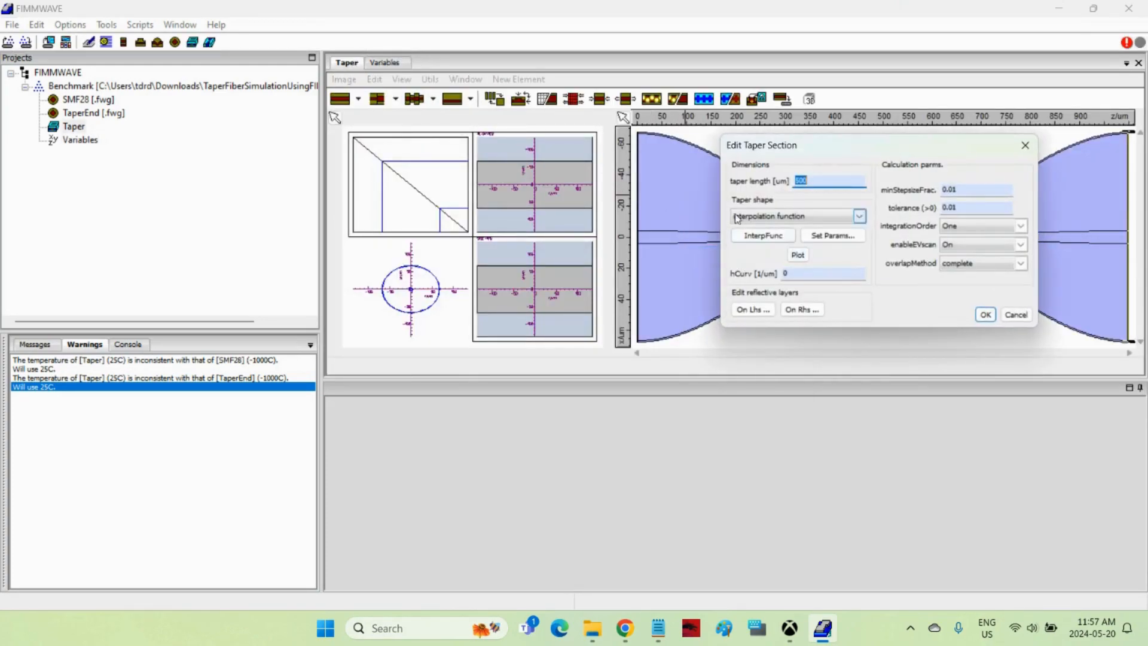
double_click(801, 181)
type("L")
left_click(986, 315)
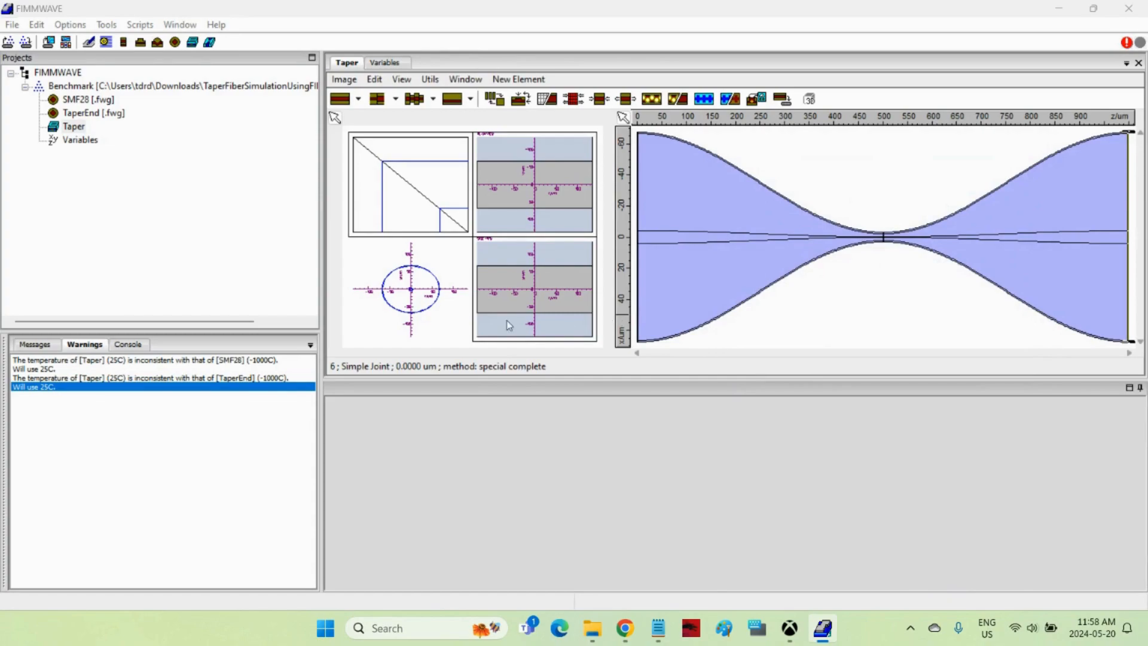
Add a scanner node named FIMMPROP Scanner to the Benchmark project.
left_click(163, 89)
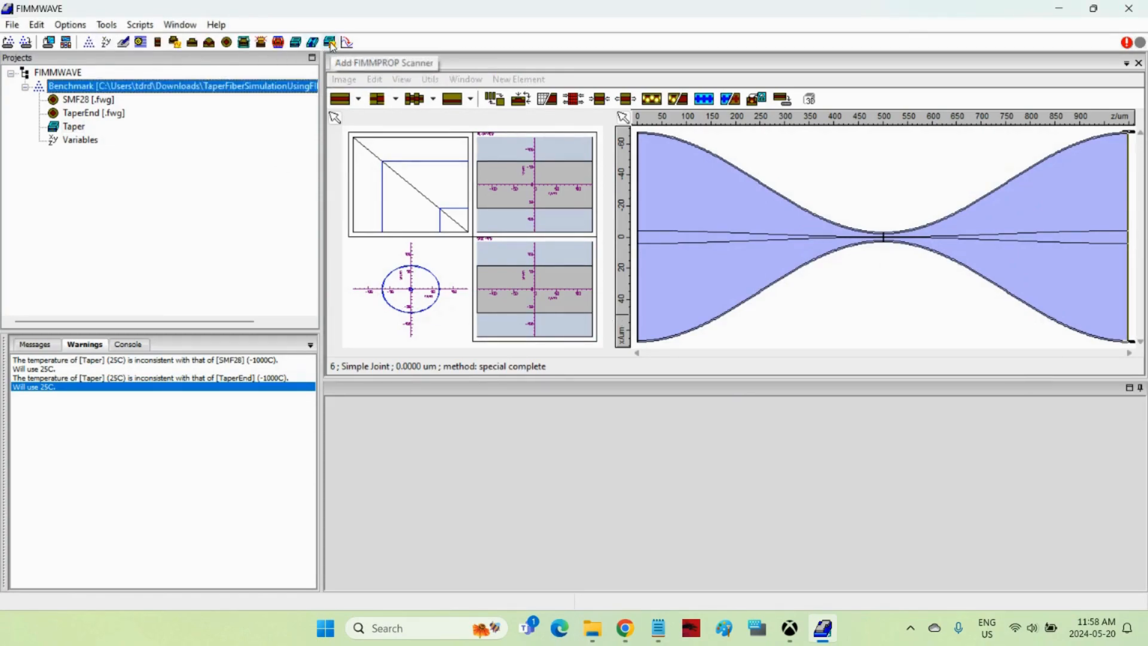
left_click(331, 43)
left_click(562, 308)
key("BackSpace")
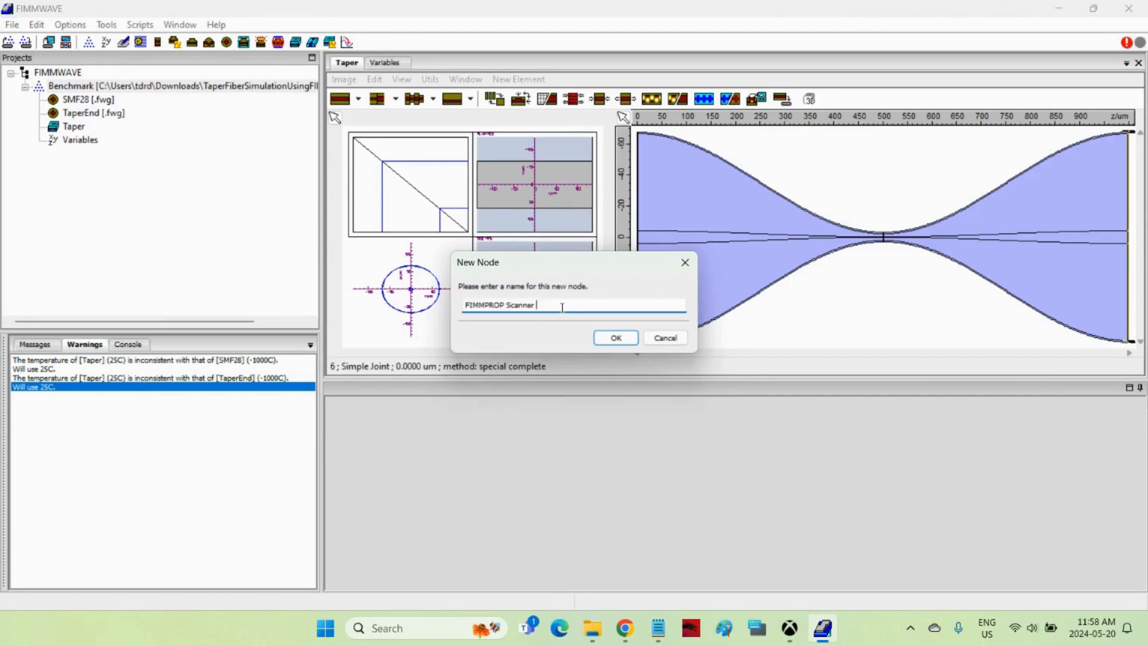
left_click(613, 336)
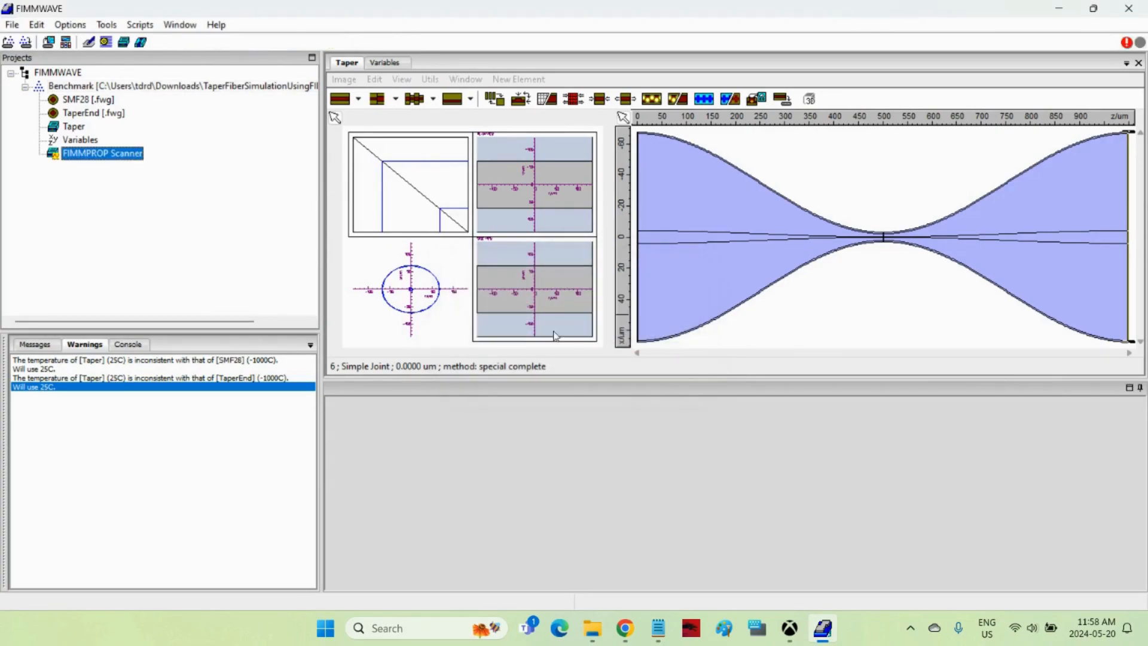
Open the FIMMPROP Scanner and choose Taper as the device to scan.
double_click(126, 157)
left_click(466, 131)
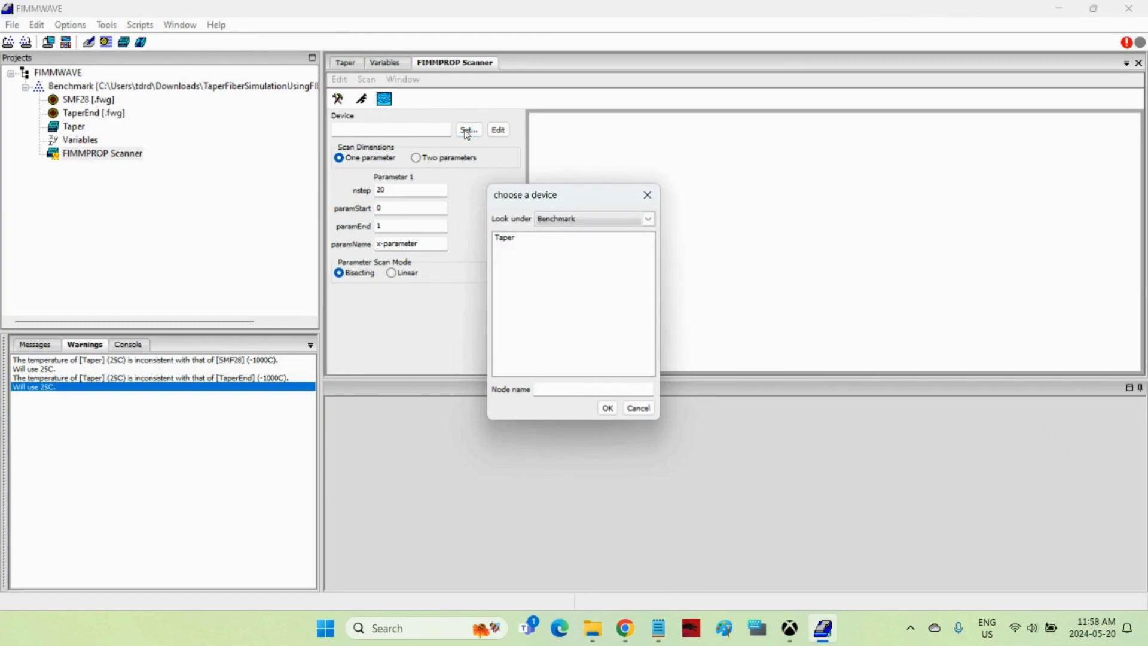
left_click(512, 239)
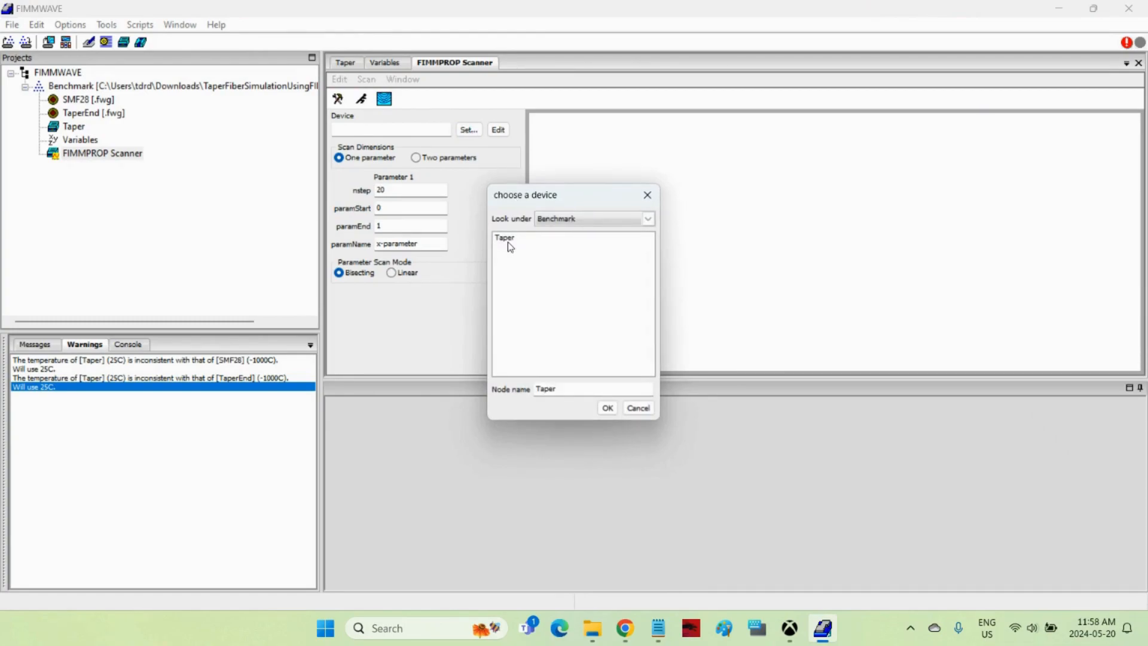
left_click(608, 408)
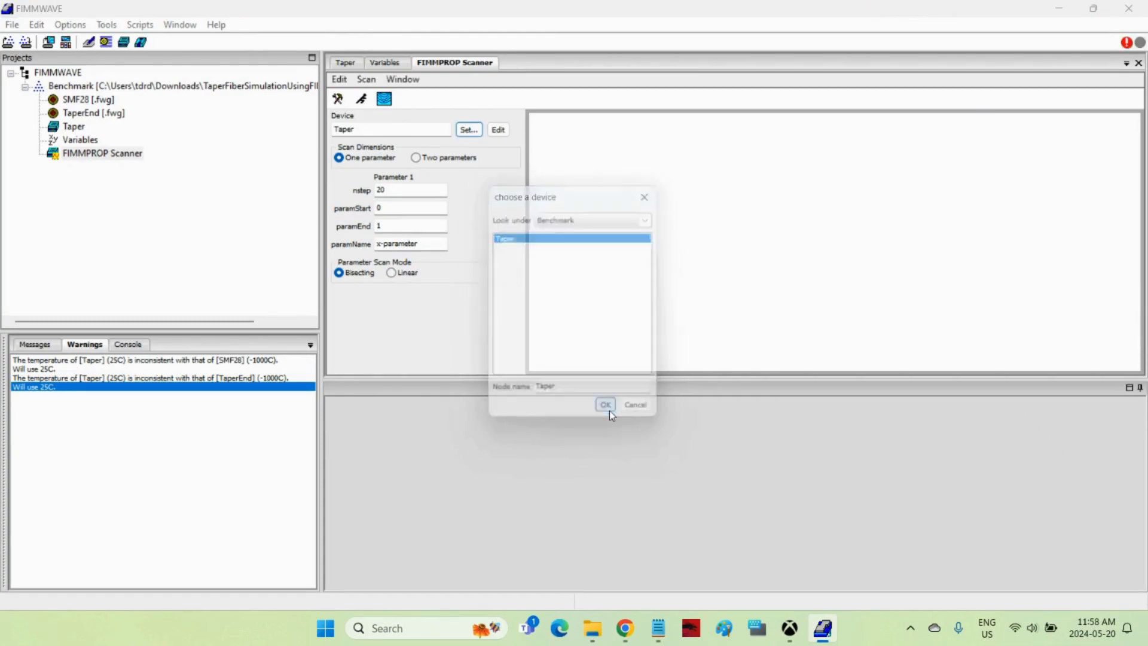
Configure a one-parameter scan of L from 10000 to 25000 in 50 steps.
double_click(442, 245)
type("L")
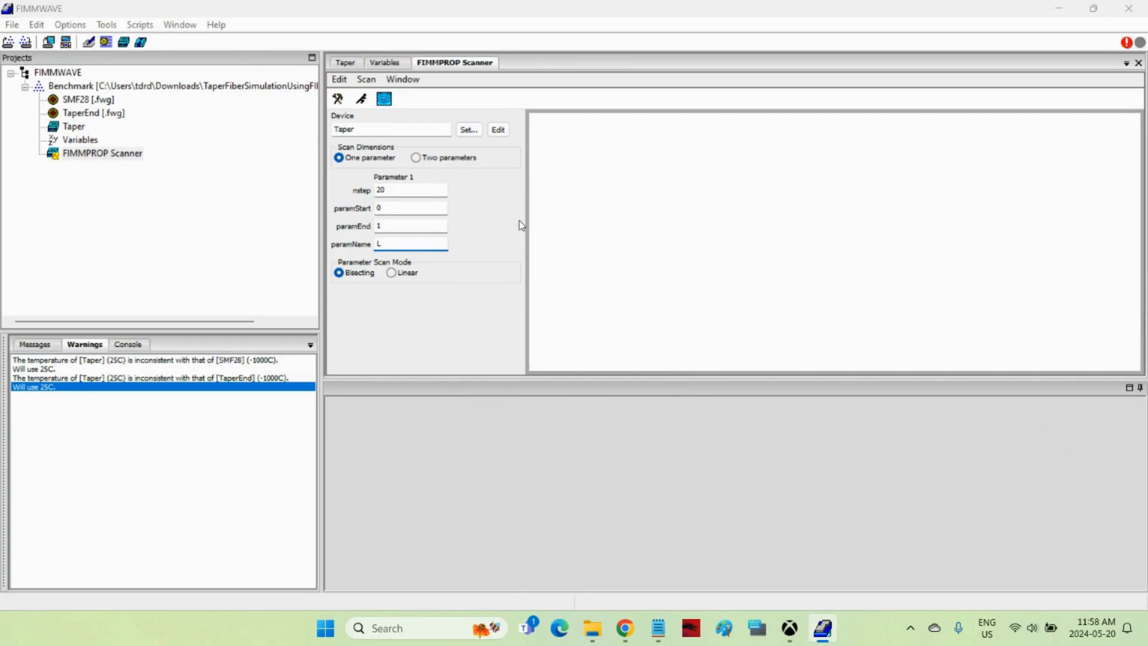
double_click(392, 190)
type("50")
left_click(387, 208)
double_click(381, 224)
type("2")
Run the scan with only the norm of mode 1 on the RHS facet in the plot list, and plot the results.
left_click(367, 79)
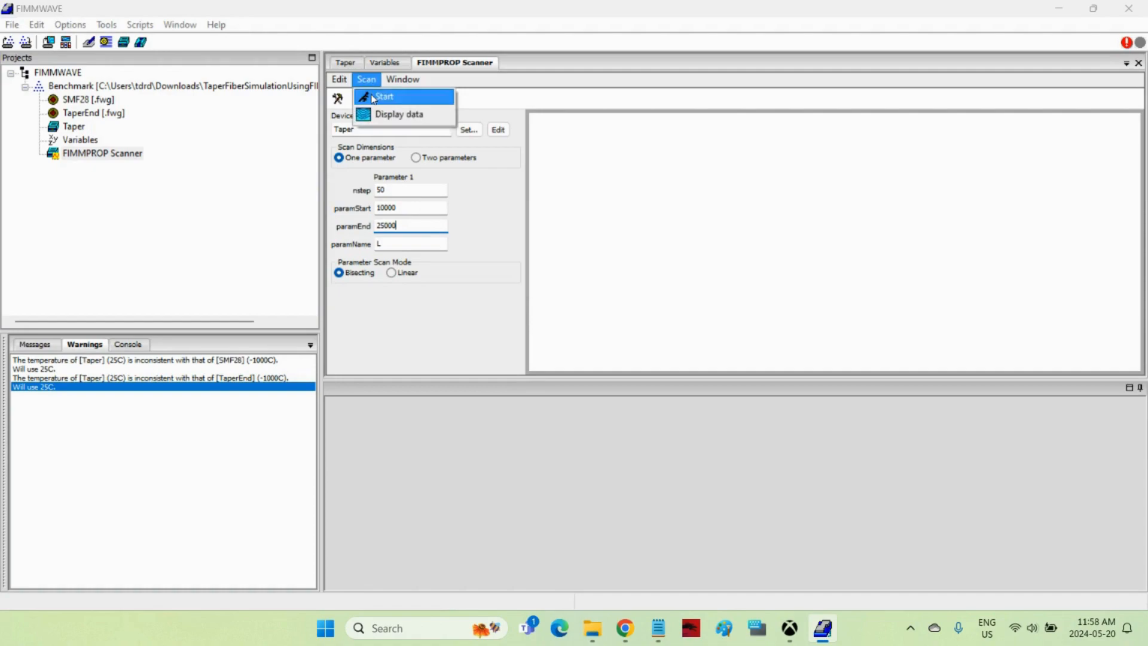
left_click(376, 95)
left_click(836, 161)
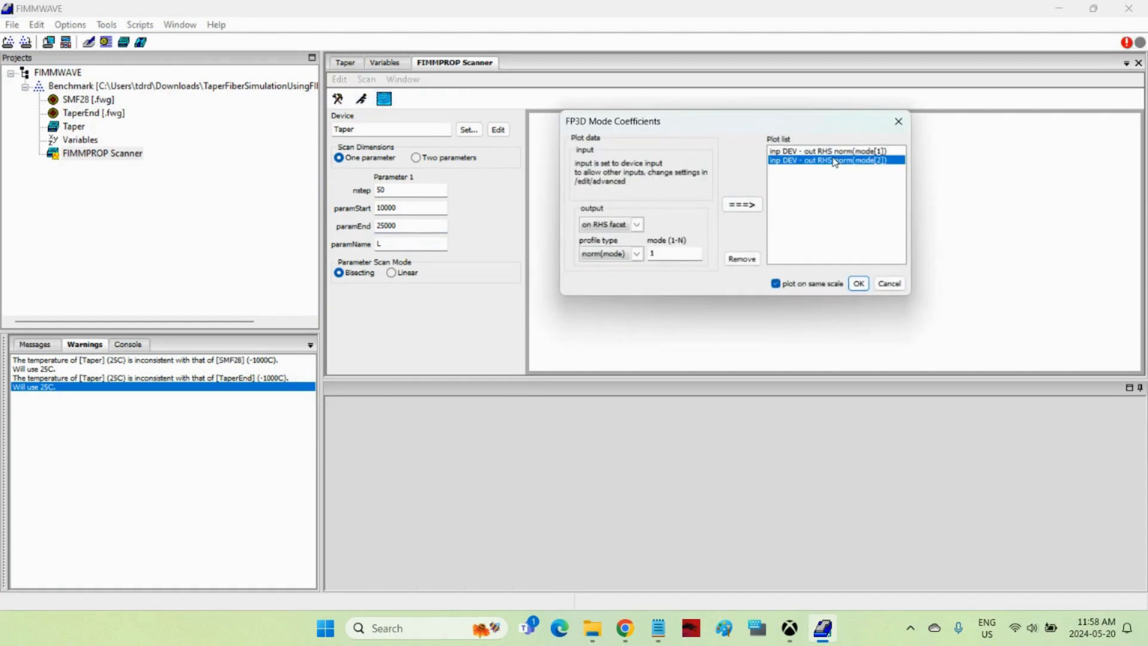
left_click(751, 258)
left_click_drag(761, 130, 563, 191)
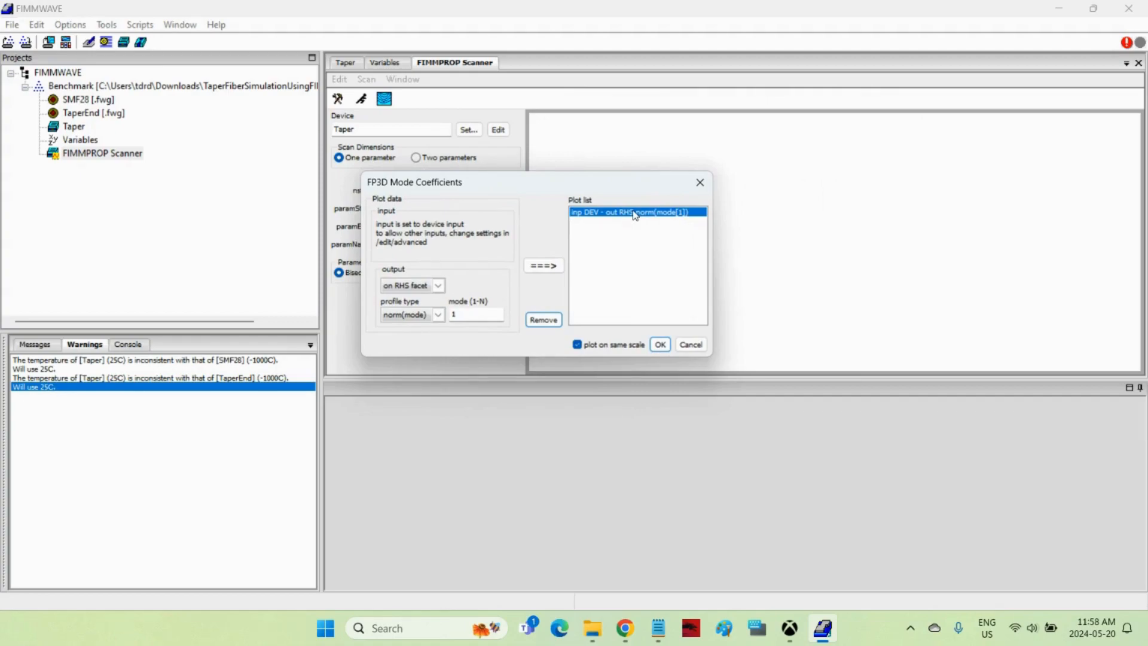
left_click_drag(614, 189, 724, 178)
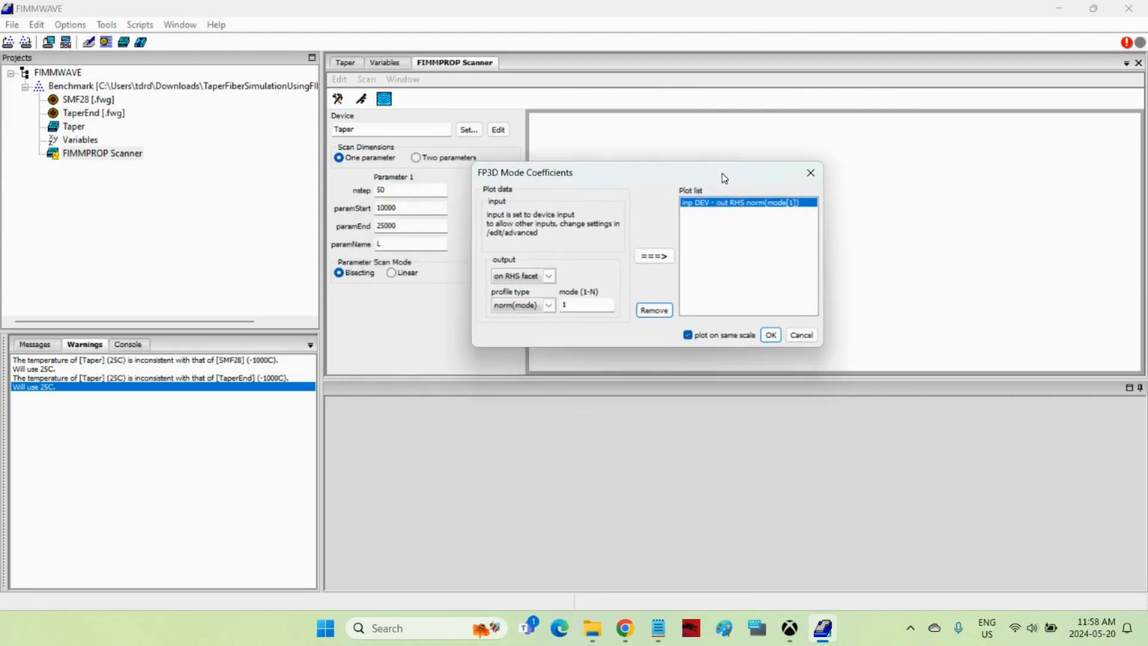
left_click(771, 335)
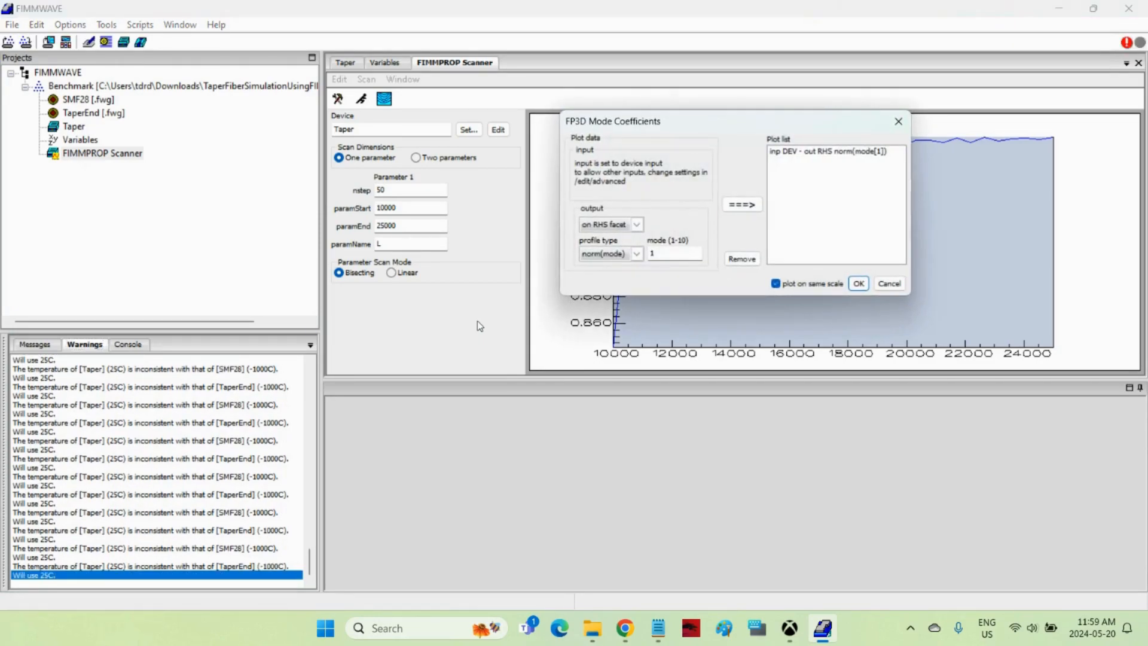
left_click(859, 284)
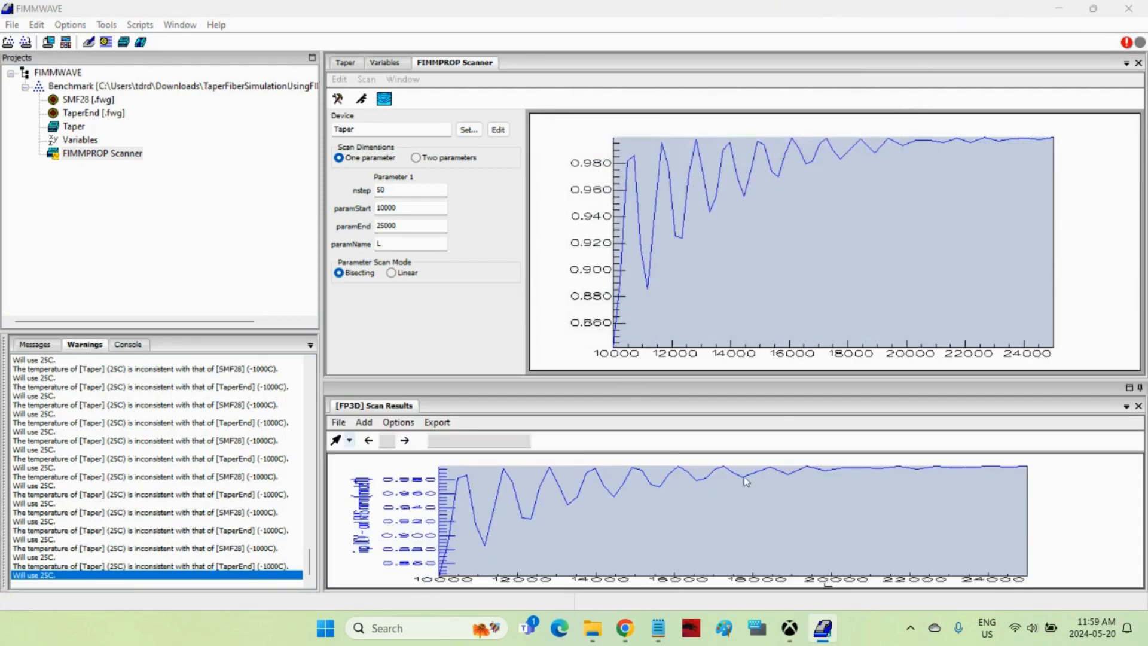